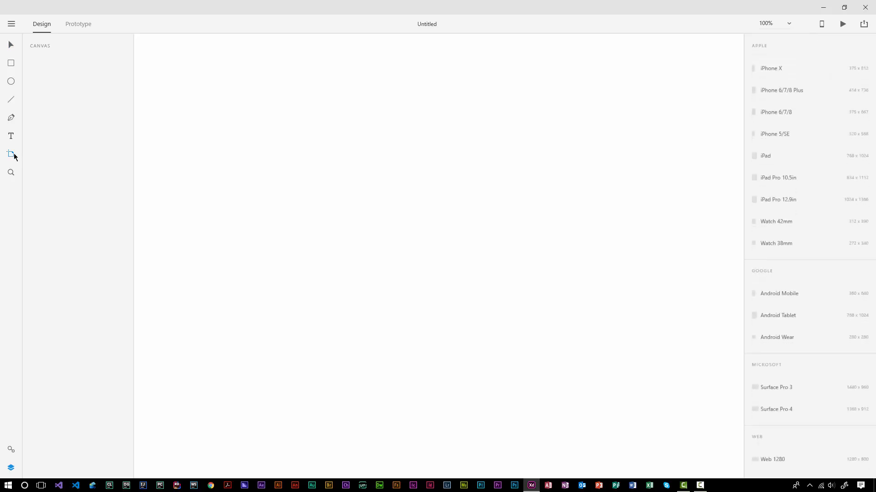
# Step: Create a Web 1280 (1280×800) artboard and show a square grid with square size 10
pyautogui.scroll(-2, 817, 344)
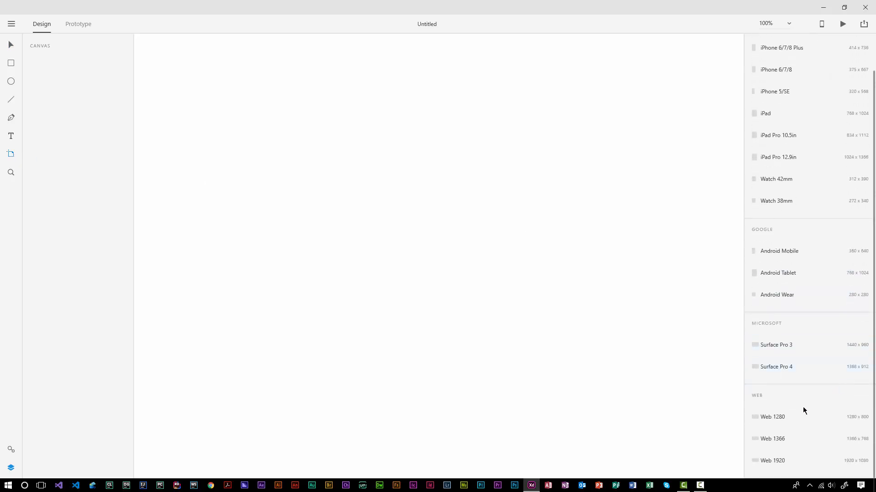
pyautogui.click(778, 417)
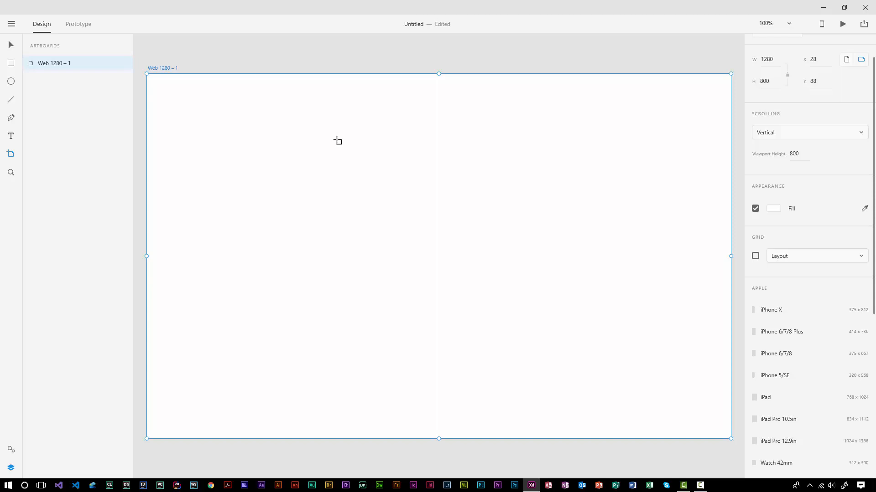
pyautogui.rightClick(405, 167)
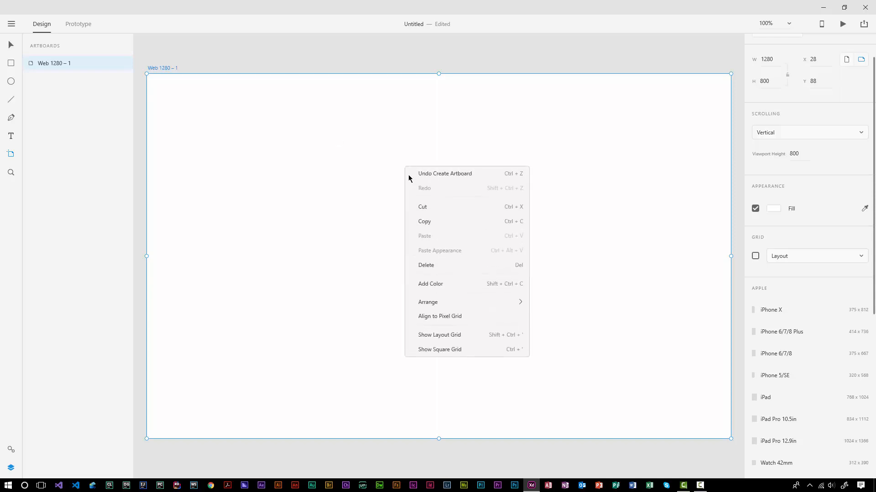
pyautogui.click(439, 351)
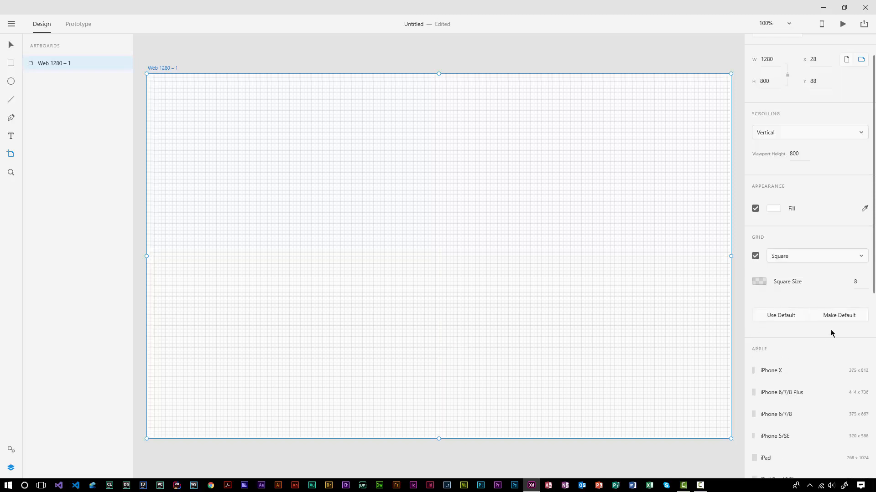
pyautogui.click(855, 283)
pyautogui.write('10')
pyautogui.press('Return')
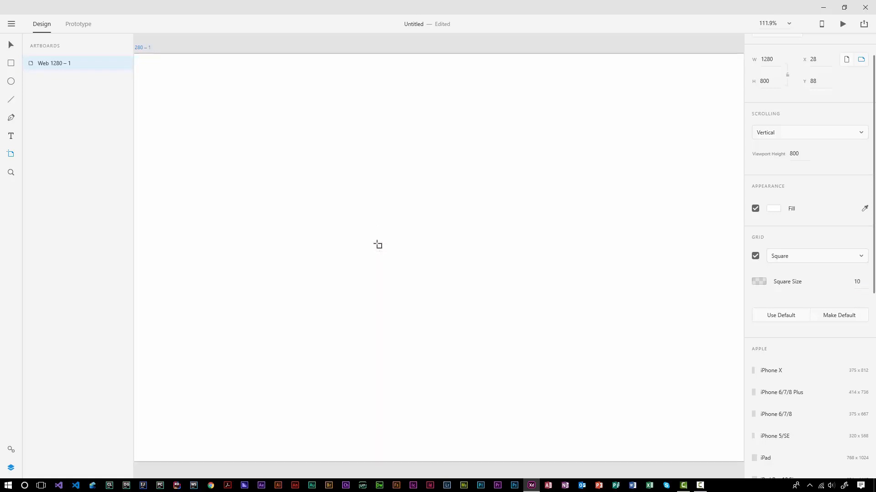
pyautogui.scroll(5, 377, 245)
pyautogui.scroll(-4, 378, 245)
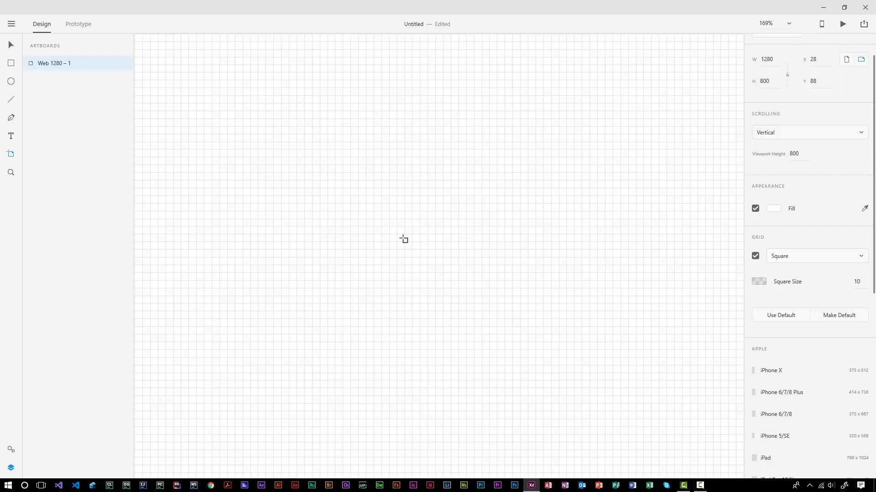
# Step: Draw a 400×300 rectangle on the artboard with corner radius 21
pyautogui.click(11, 63)
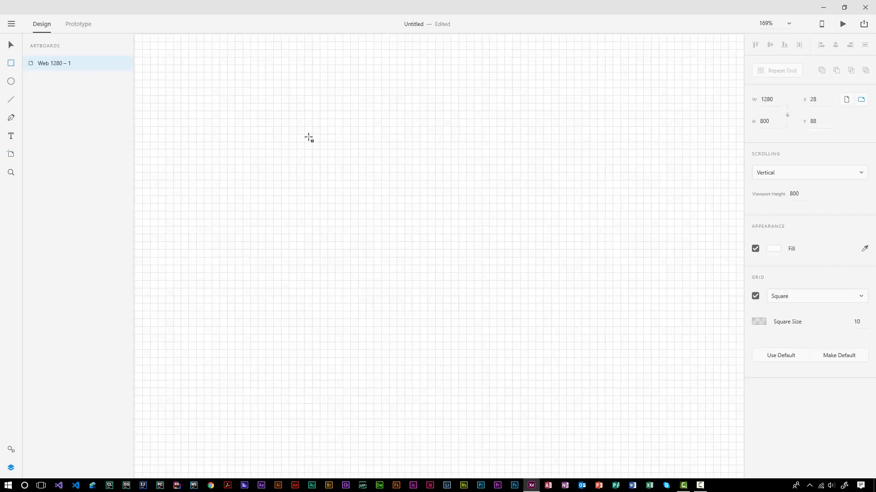
pyautogui.moveTo(281, 110)
pyautogui.mouseDown()
pyautogui.moveTo(431, 207)
pyautogui.moveTo(482, 226)
pyautogui.mouseUp()
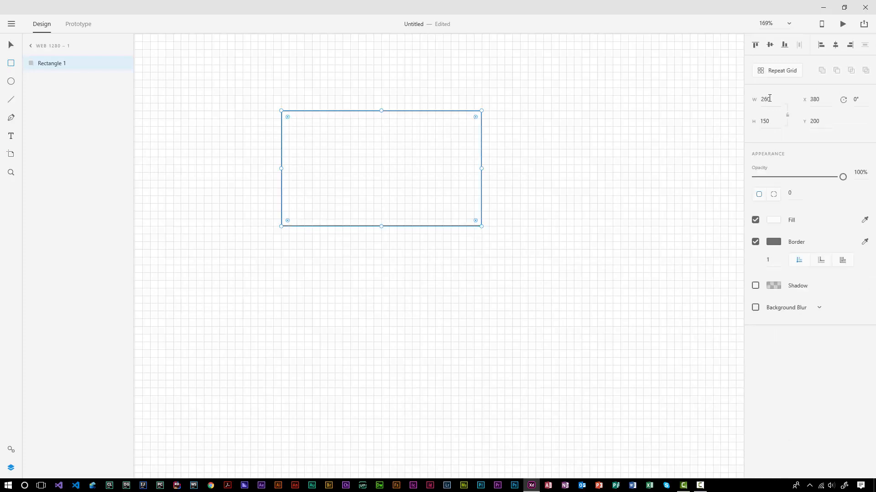
pyautogui.click(768, 99)
pyautogui.write('400')
pyautogui.press('Tab')
pyautogui.write('300')
pyautogui.press('Return')
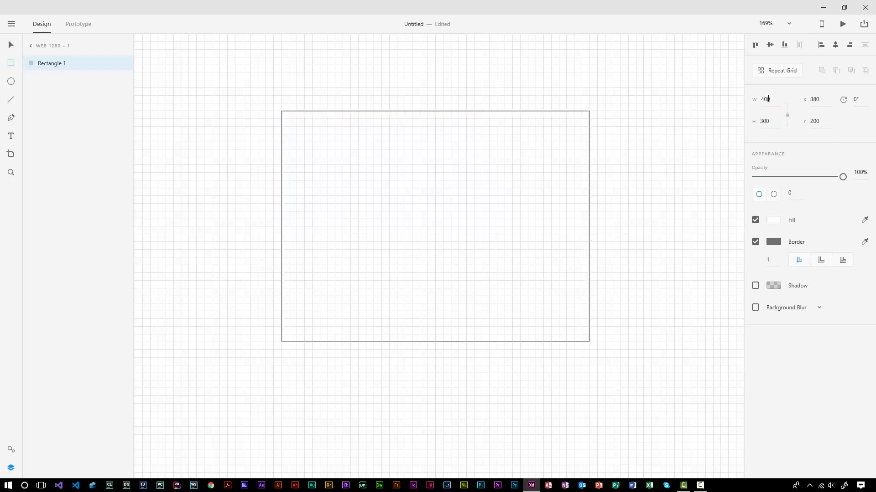
pyautogui.press('v')
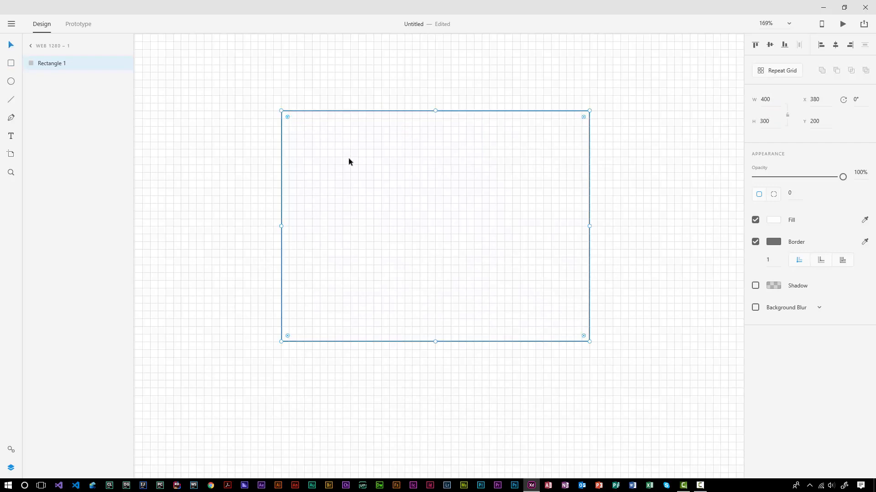
pyautogui.moveTo(349, 158)
pyautogui.mouseDown()
pyautogui.moveTo(355, 163)
pyautogui.moveTo(339, 160)
pyautogui.mouseUp()
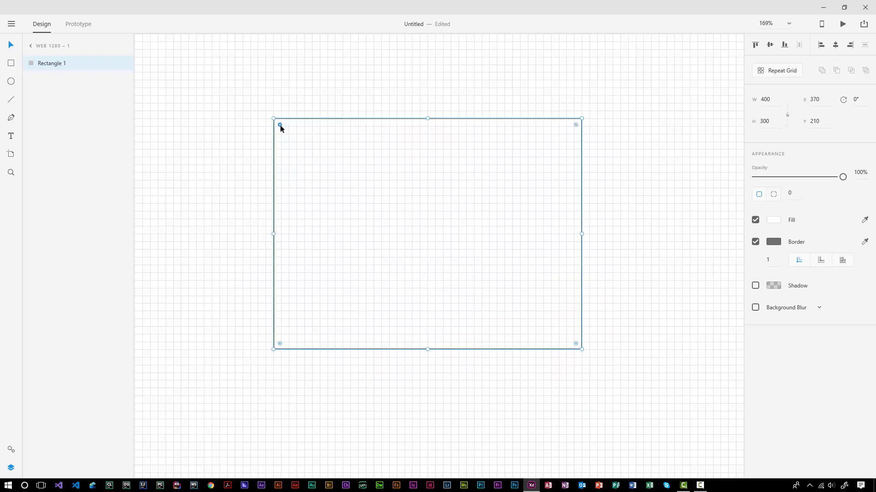
pyautogui.moveTo(280, 126); pyautogui.dragTo(289, 136)
# Step: Duplicate the rectangle, move the copy left, and make the original red #FF0000 with no border
pyautogui.hotkey('ctrl', 'd')
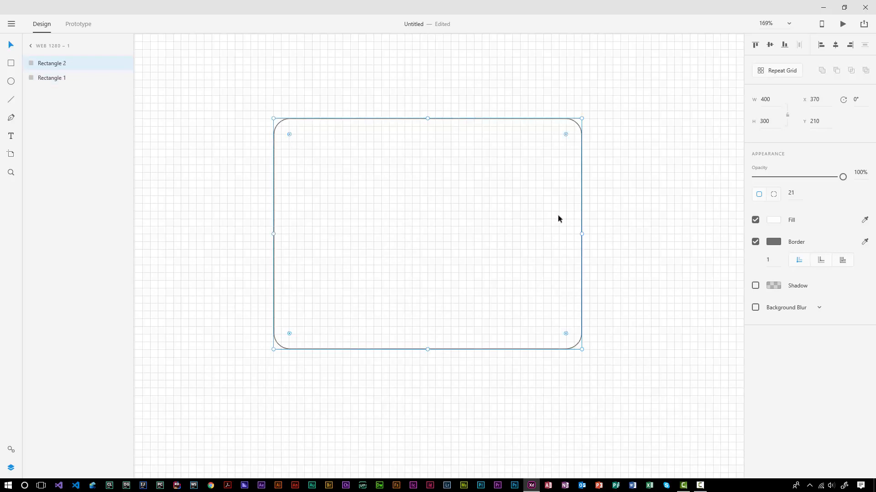
pyautogui.moveTo(557, 215); pyautogui.dragTo(144, 214)
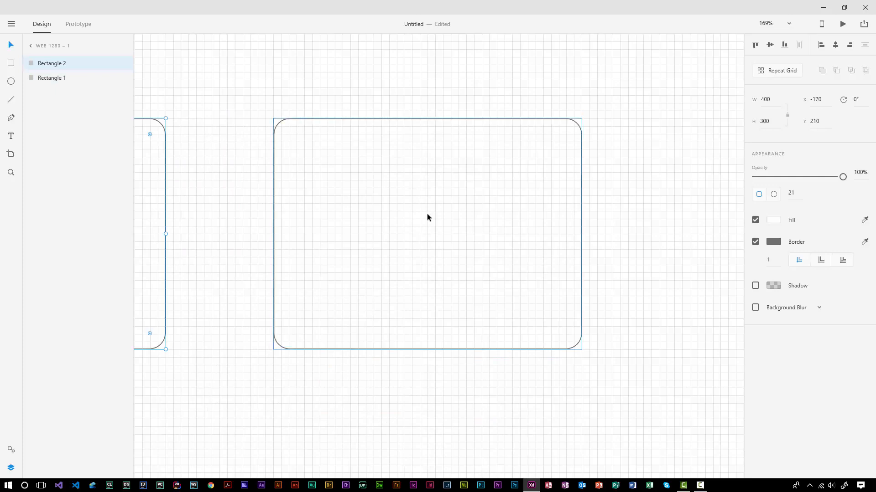
pyautogui.click(462, 208)
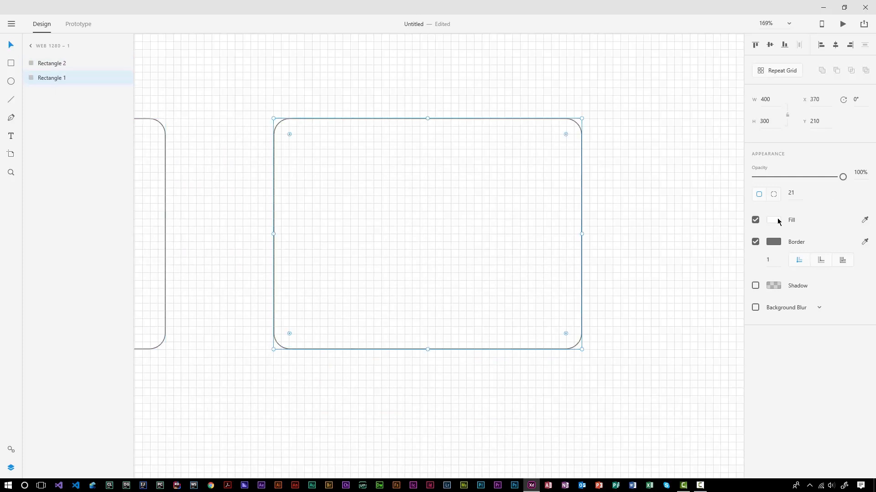
pyautogui.click(774, 220)
pyautogui.moveTo(680, 199); pyautogui.dragTo(729, 130)
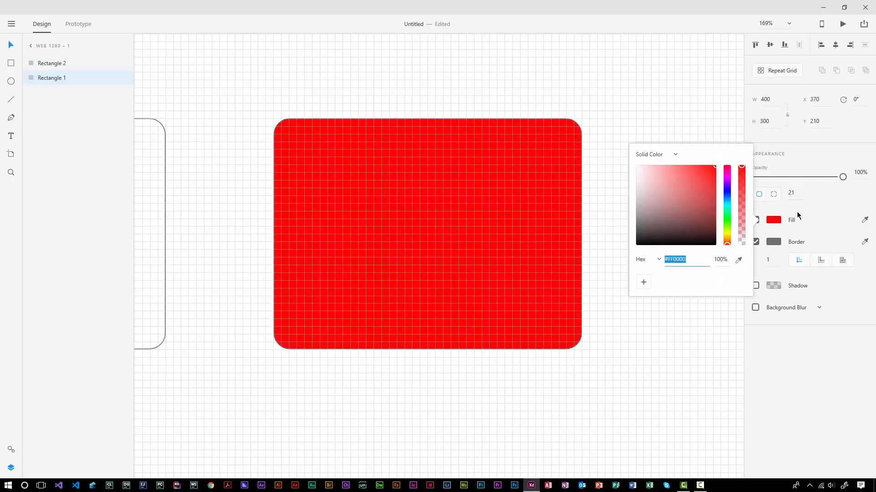
pyautogui.click(771, 220)
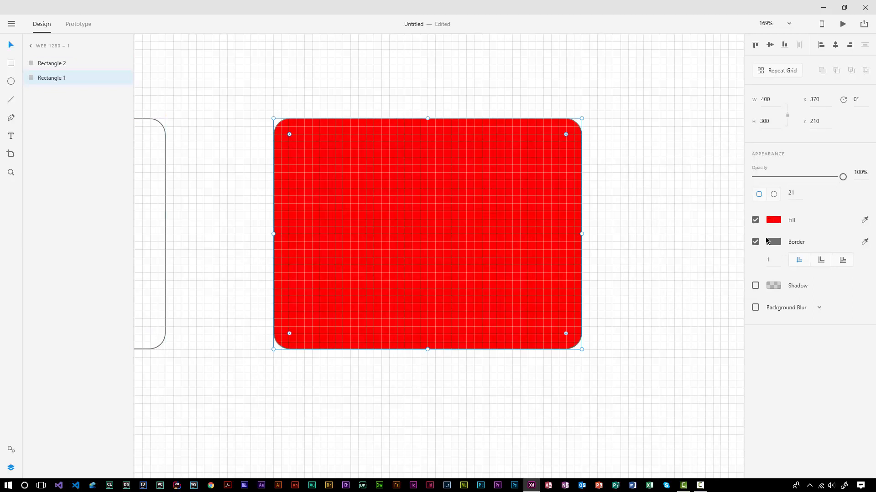
pyautogui.click(755, 242)
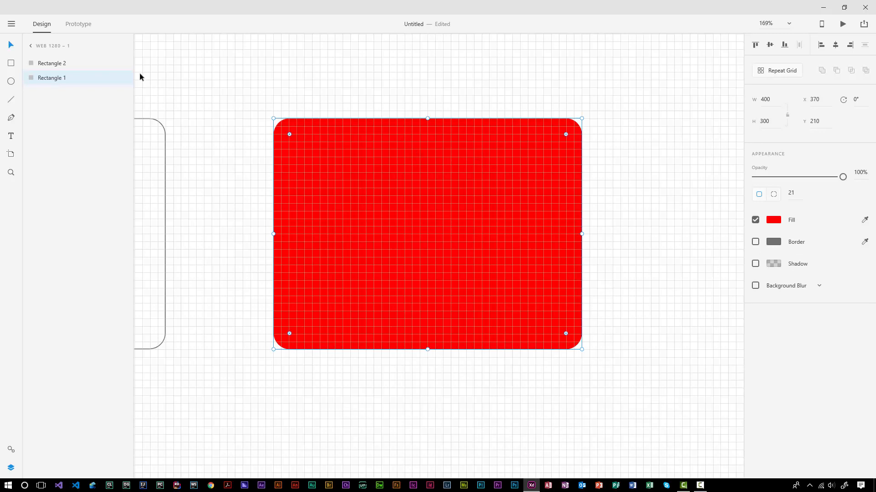
pyautogui.click(11, 63)
# Step: Draw a 320×320 square centred over the top edge of the red rectangle
pyautogui.moveTo(319, 87); pyautogui.dragTo(459, 157)
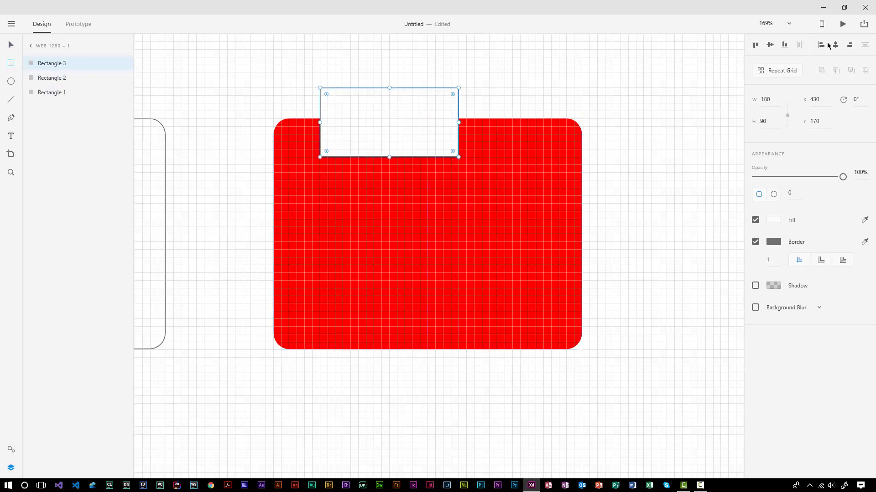
pyautogui.click(766, 99)
pyautogui.write('320')
pyautogui.press('Tab')
pyautogui.write('320')
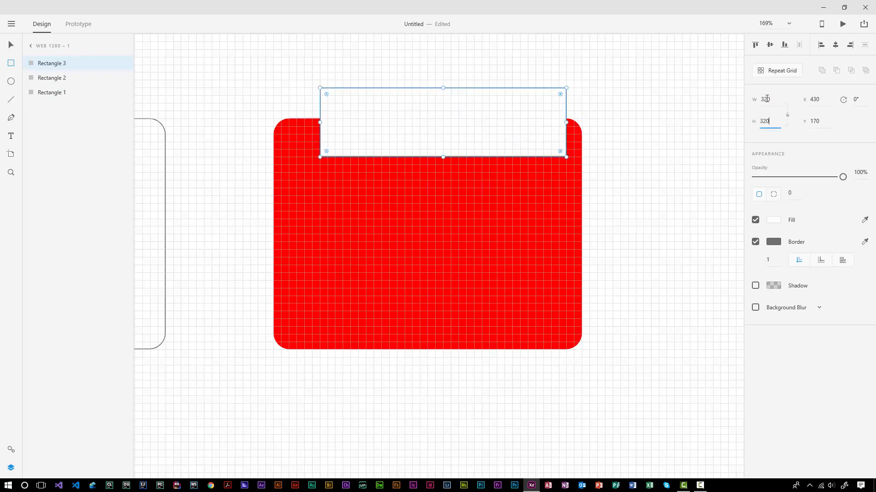
pyautogui.press('Tab')
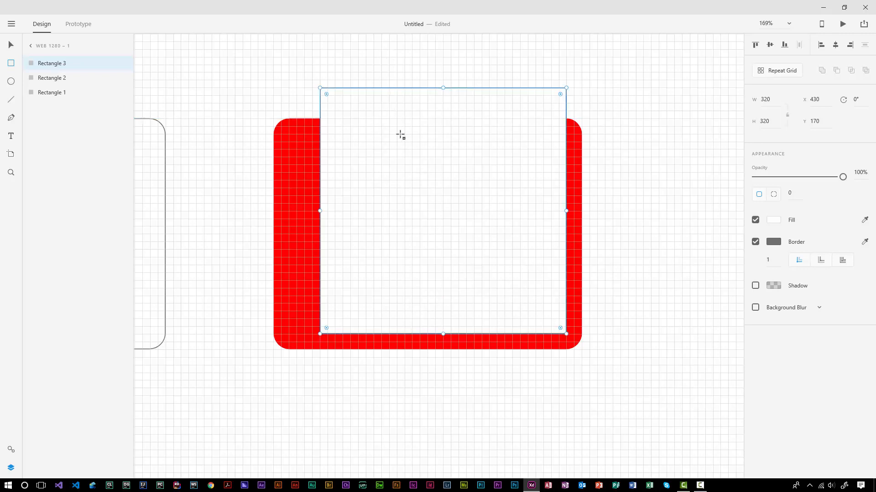
pyautogui.moveTo(415, 185); pyautogui.dragTo(403, 201)
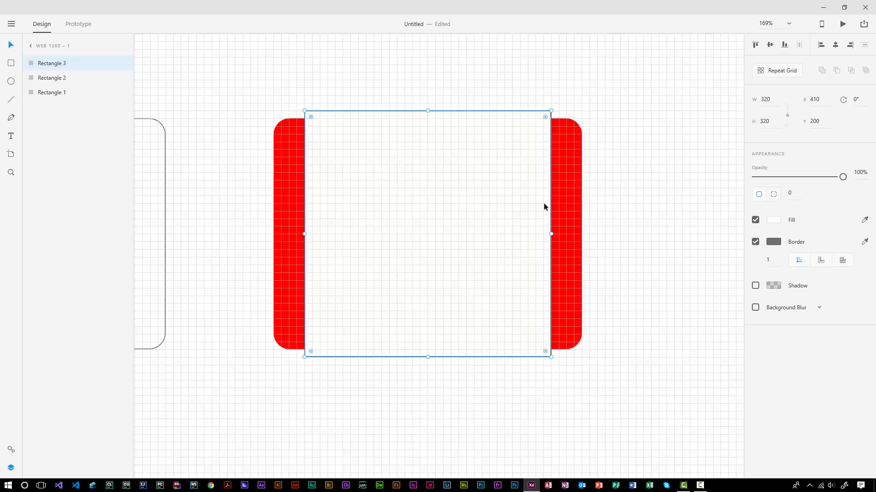
# Step: Subtract the square from the red rectangle, leaving two rounded side bars
pyautogui.moveTo(229, 81); pyautogui.dragTo(392, 226)
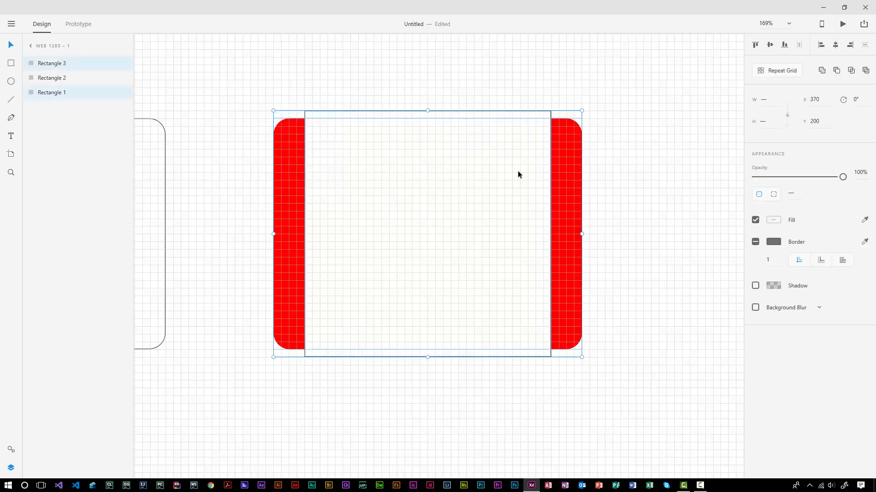
pyautogui.click(837, 71)
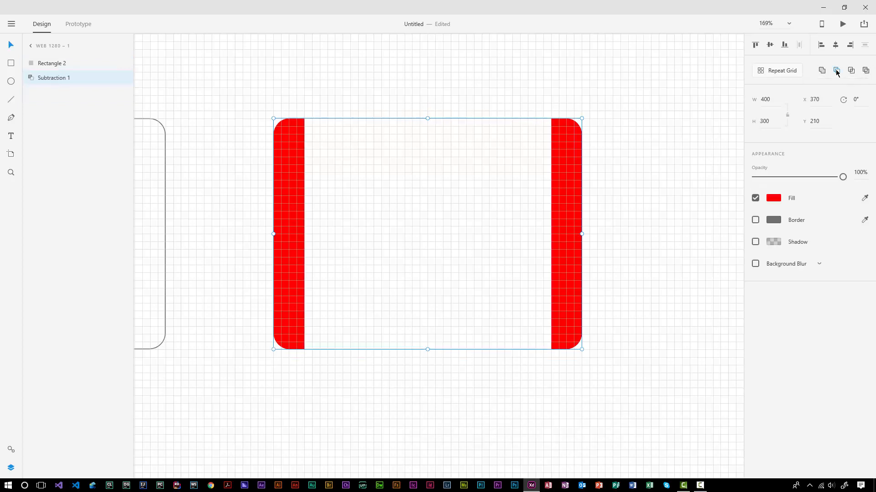
pyautogui.click(663, 167)
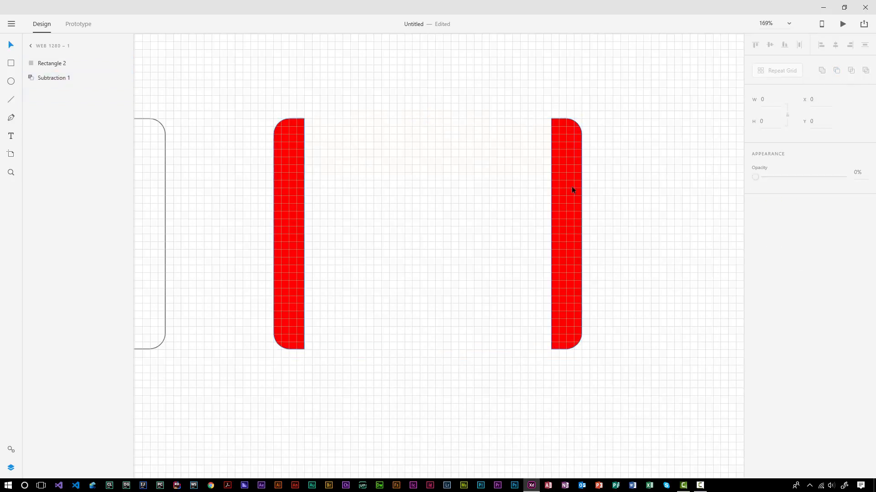
pyautogui.click(303, 193)
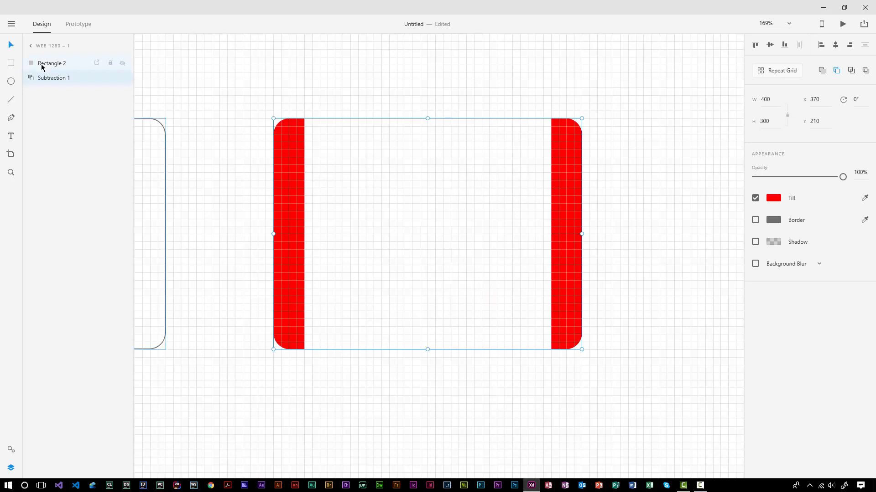
# Step: Rename the subtraction 'Outer M', park it bottom-right, and centre the outlined rectangle
pyautogui.doubleClick(51, 78)
pyautogui.write('Outer M')
pyautogui.press('Return')
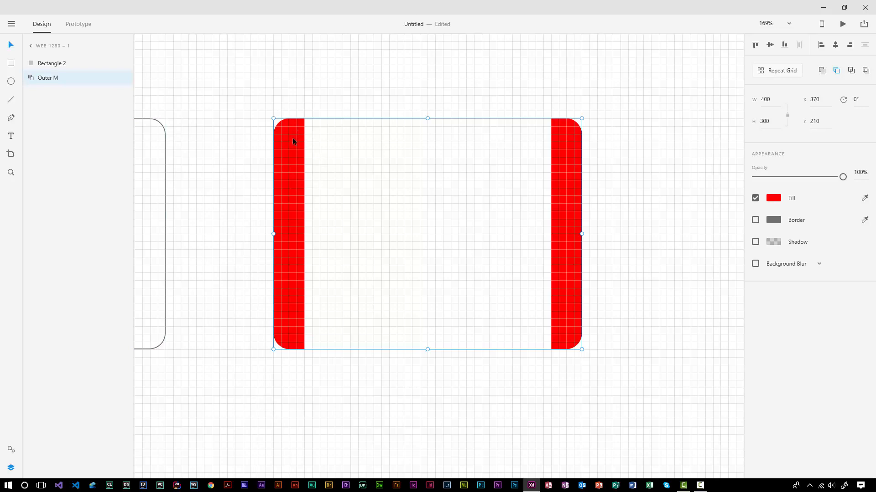
pyautogui.moveTo(292, 138); pyautogui.dragTo(726, 461)
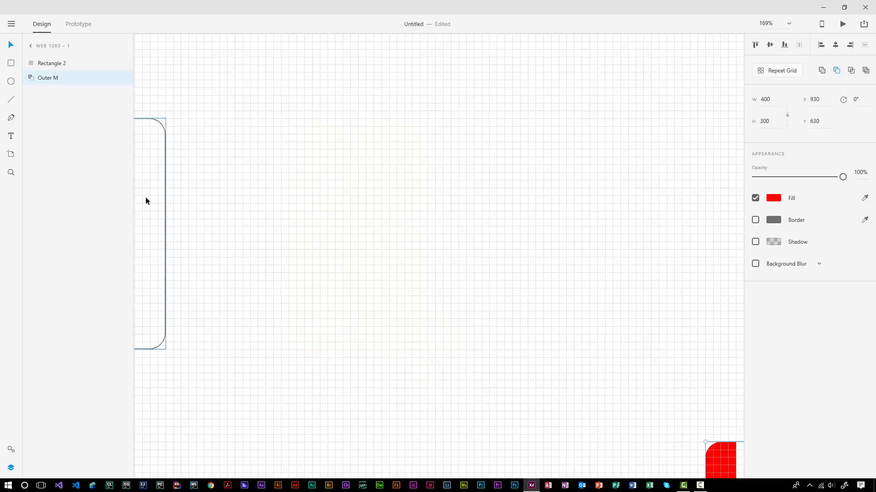
pyautogui.moveTo(145, 199)
pyautogui.mouseDown()
pyautogui.moveTo(411, 232)
pyautogui.moveTo(520, 197)
pyautogui.moveTo(162, 219)
pyautogui.moveTo(140, 212)
pyautogui.mouseUp()
# Step: Duplicate the rounded rectangle and make the original borderless red #FF0000 at X 390, Y 220
pyautogui.hotkey('ctrl', 'd')
pyautogui.moveTo(386, 203); pyautogui.dragTo(523, 212)
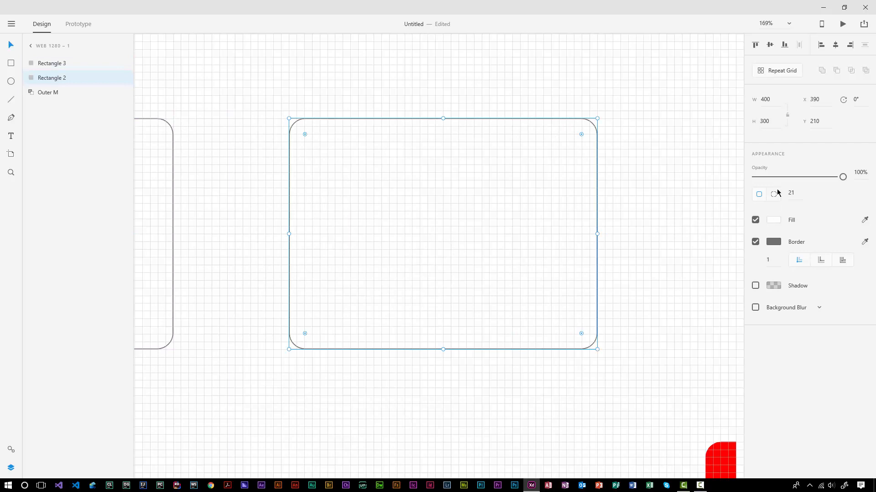
pyautogui.click(773, 221)
pyautogui.moveTo(674, 209); pyautogui.dragTo(733, 144)
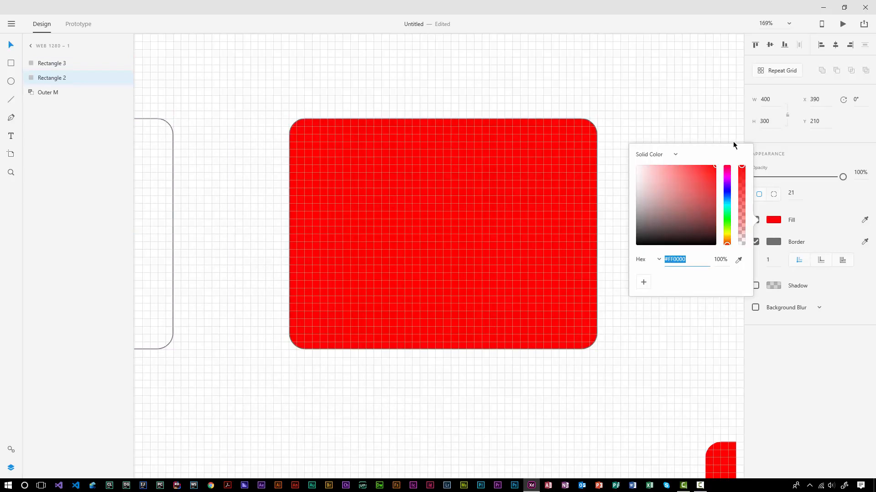
pyautogui.click(773, 222)
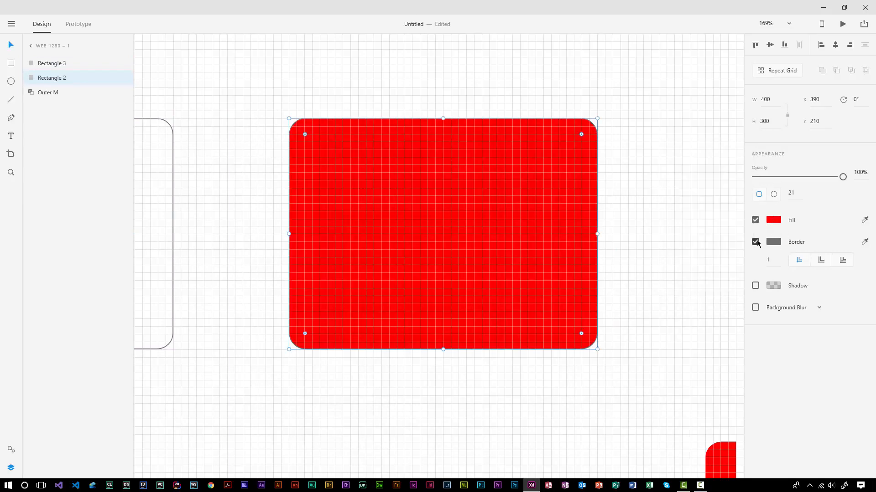
pyautogui.click(755, 242)
pyautogui.click(434, 205)
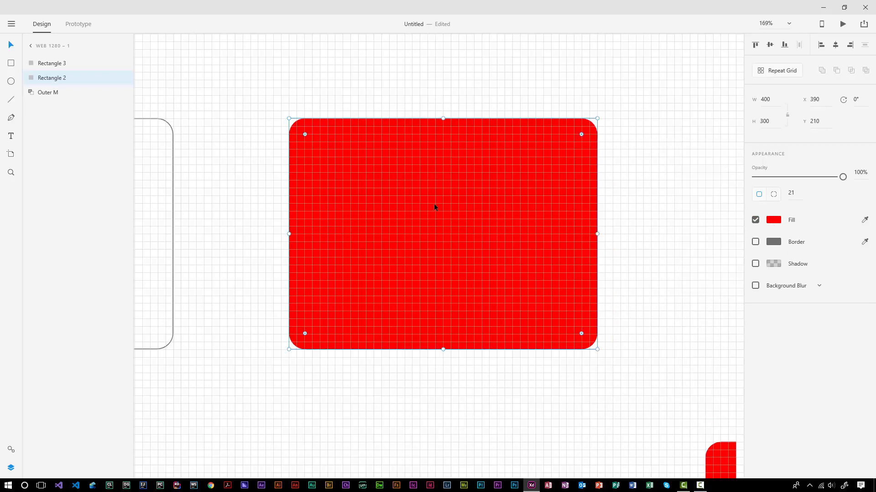
pyautogui.moveTo(433, 206); pyautogui.dragTo(433, 214)
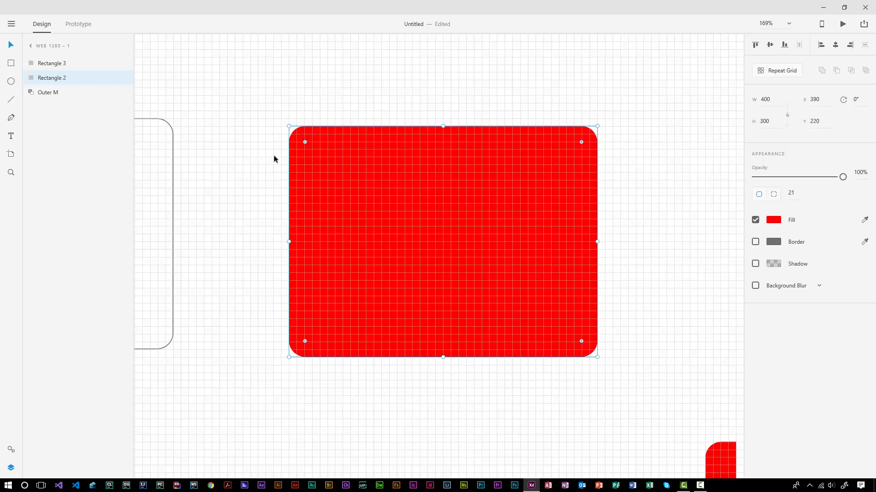
pyautogui.click(11, 63)
# Step: Draw a 460×460 square and rotate it 45° into a diamond
pyautogui.moveTo(259, 57); pyautogui.dragTo(266, 65)
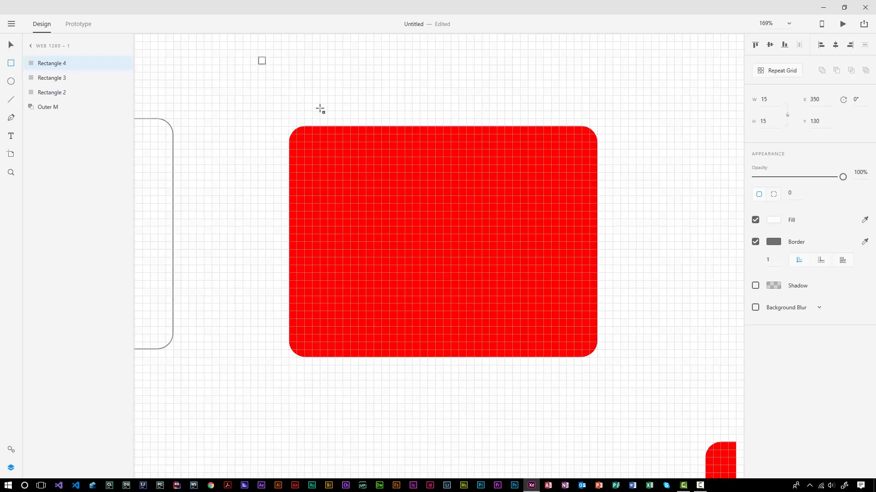
pyautogui.moveTo(321, 109); pyautogui.dragTo(613, 412)
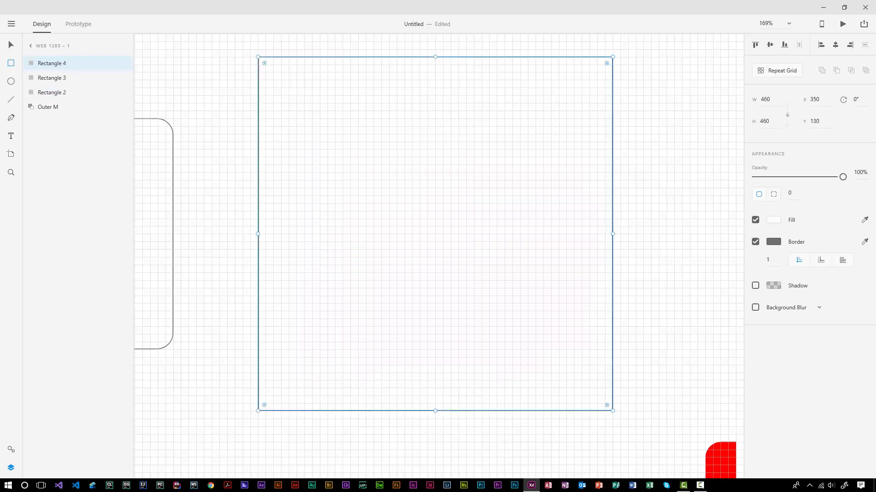
pyautogui.click(856, 100)
pyautogui.write('45')
pyautogui.press('Return')
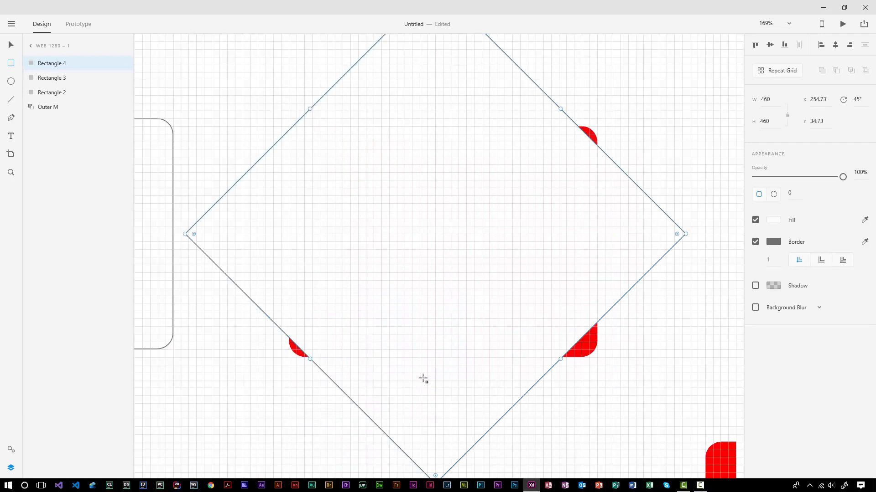
# Step: Centre the diamond so its bottom point cuts a V into the red rectangle, then duplicate it
pyautogui.moveTo(439, 397); pyautogui.dragTo(449, 221)
pyautogui.click(497, 301)
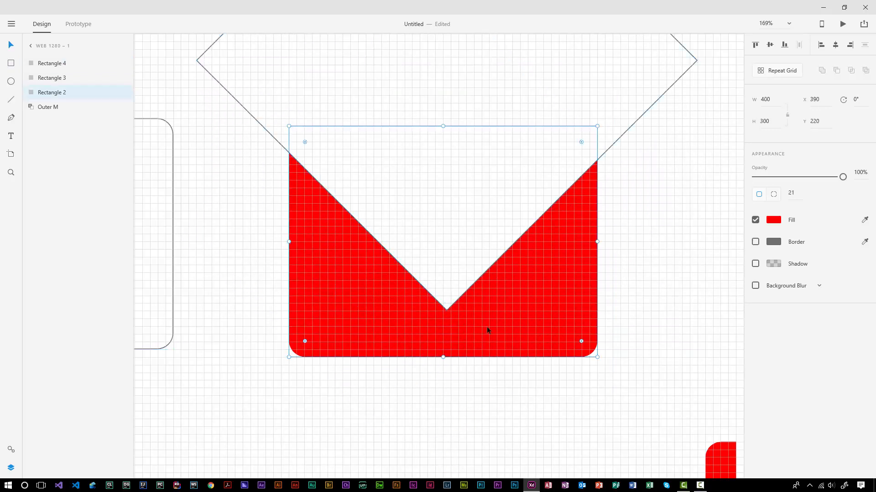
pyautogui.click(460, 245)
pyautogui.hotkey('shift', 'Left')
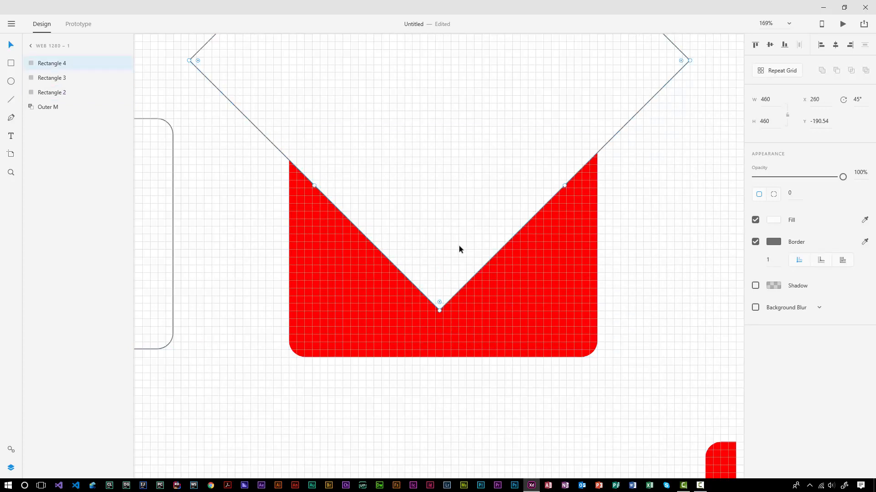
pyautogui.press('Right')
pyautogui.press('Right')
pyautogui.press('Right')
pyautogui.press('Right')
pyautogui.press('Right')
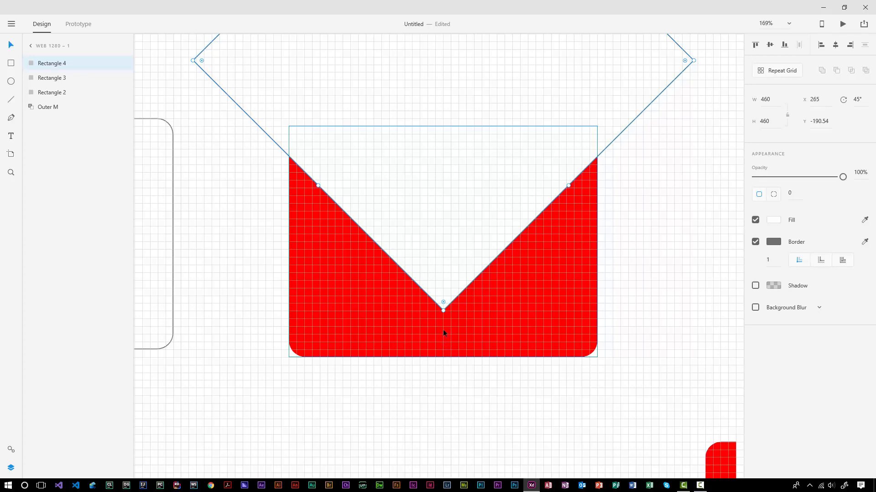
pyautogui.press('Up')
pyautogui.press('Up')
pyautogui.press('Up')
pyautogui.press('Up')
pyautogui.press('Up')
pyautogui.press('Up')
pyautogui.press('Up')
pyautogui.press('Up')
pyautogui.press('Up')
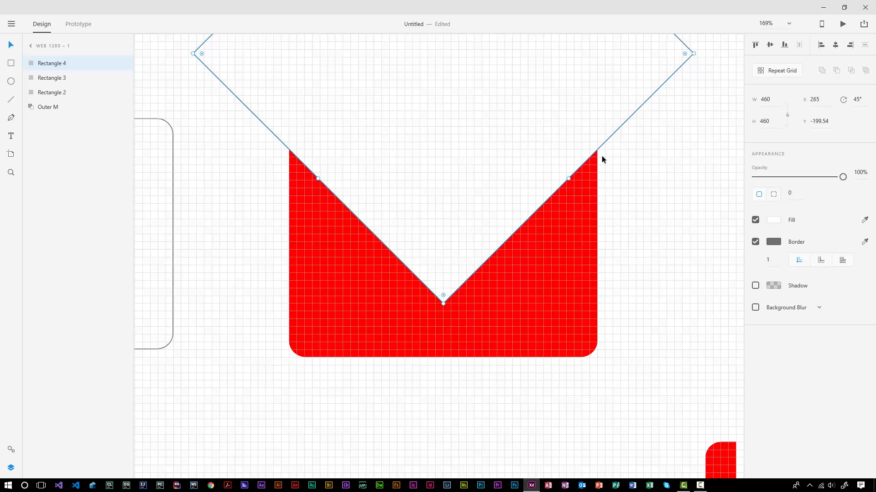
pyautogui.hotkey('ctrl', 'd')
# Step: Intersect the diamond with the red rectangle into a red triangle and lay the diamond copy over it
pyautogui.moveTo(405, 147); pyautogui.dragTo(874, 238)
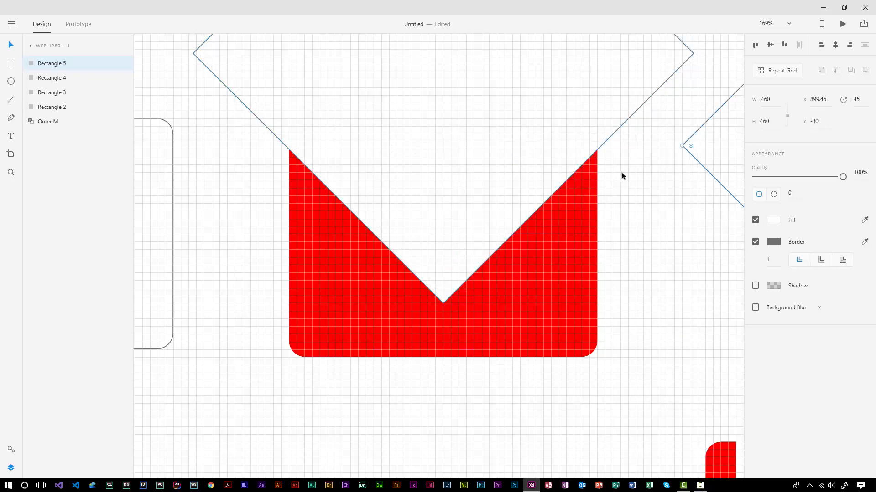
pyautogui.moveTo(621, 172); pyautogui.dragTo(558, 117)
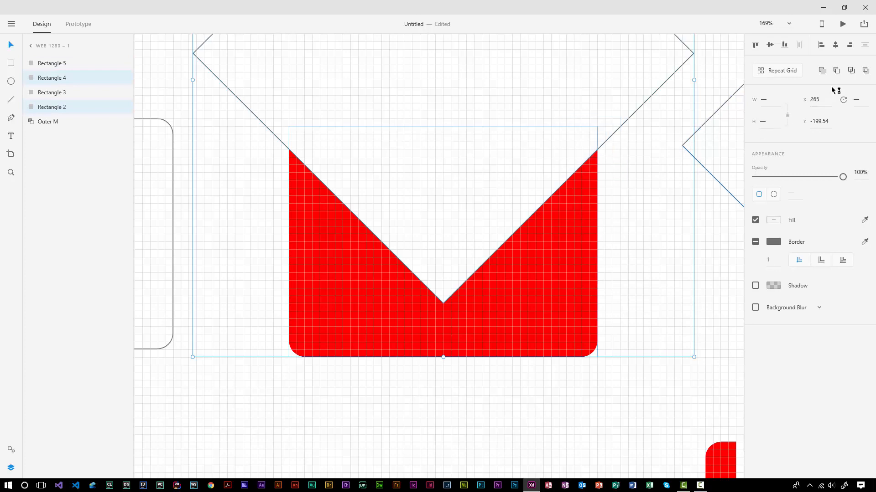
pyautogui.click(851, 71)
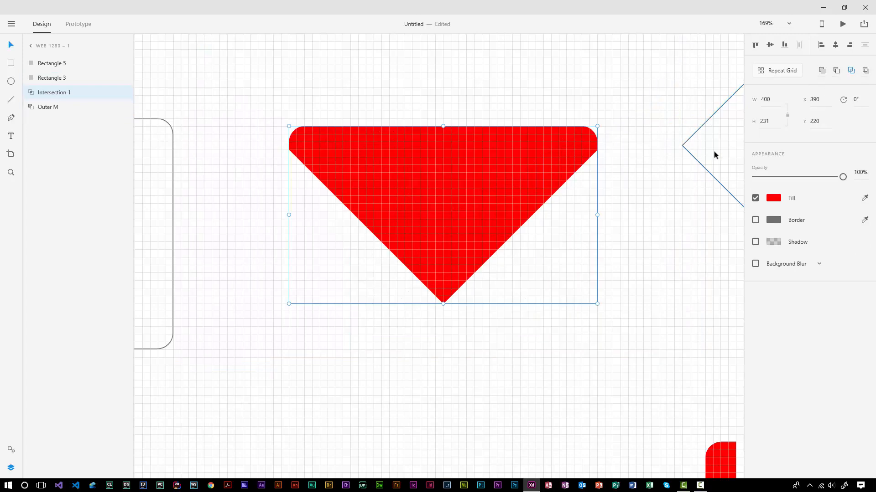
pyautogui.moveTo(714, 155); pyautogui.dragTo(511, 170)
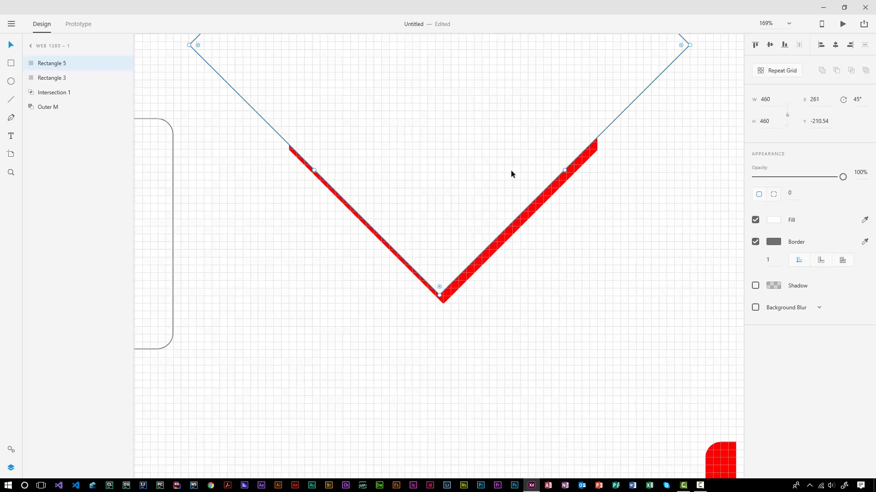
# Step: Nudge the diamond copy up and subtract it from the triangle, leaving a thin red V
pyautogui.press('Right')
pyautogui.press('Right')
pyautogui.press('Right')
pyautogui.press('Right')
pyautogui.press('Up')
pyautogui.press('Up')
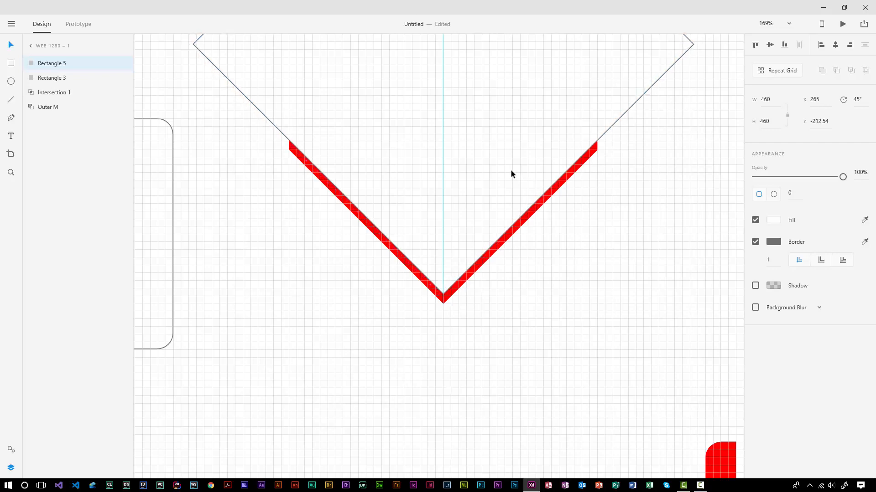
pyautogui.press('Up')
pyautogui.press('Up')
pyautogui.press('Up')
pyautogui.press('Up')
pyautogui.press('Up')
pyautogui.press('Up')
pyautogui.press('Up')
pyautogui.press('Up')
pyautogui.press('Up')
pyautogui.press('Up')
pyautogui.press('Up')
pyautogui.press('Up')
pyautogui.press('Up')
pyautogui.press('Up')
pyautogui.press('Up')
pyautogui.press('Up')
pyautogui.press('Up')
pyautogui.press('Up')
pyautogui.press('Up')
pyautogui.press('Up')
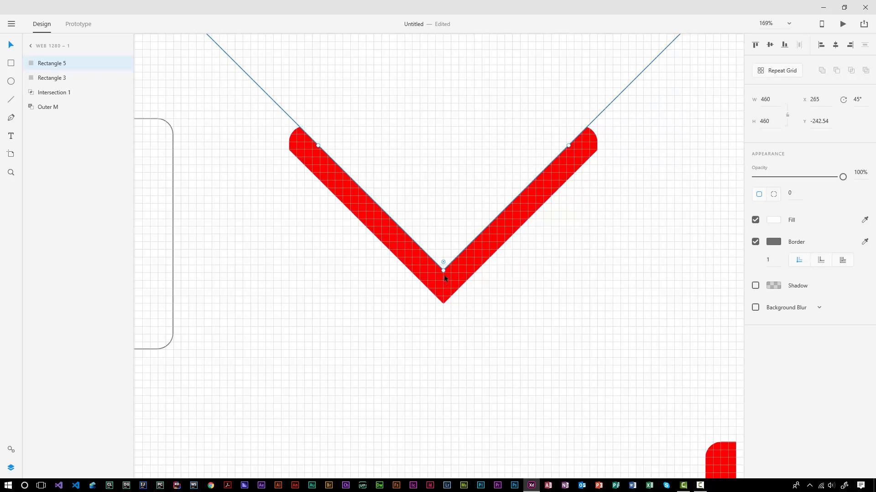
pyautogui.press('Up')
pyautogui.press('Up')
pyautogui.press('Up')
pyautogui.press('Up')
pyautogui.press('Up')
pyautogui.press('Up')
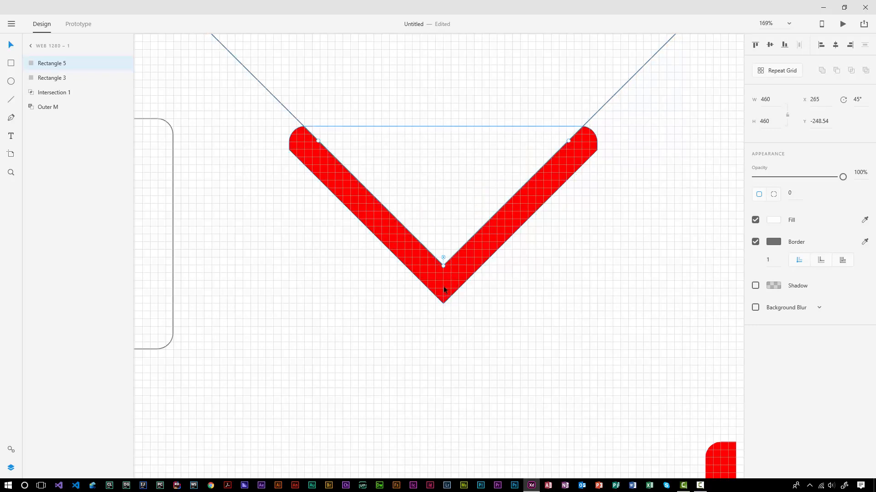
pyautogui.press('Up')
pyautogui.press('Up')
pyautogui.press('Up')
pyautogui.press('Up')
pyautogui.press('Up')
pyautogui.press('Up')
pyautogui.press('Up')
pyautogui.press('Up')
pyautogui.press('Up')
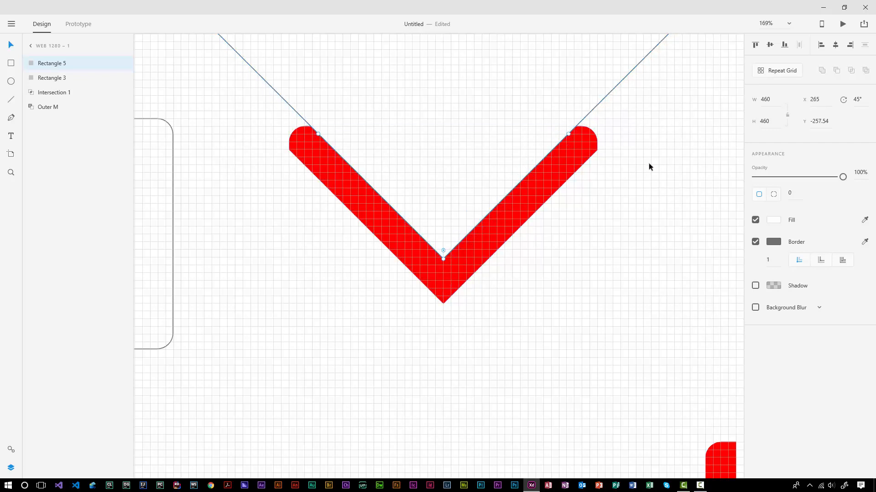
pyautogui.moveTo(649, 165); pyautogui.dragTo(501, 97)
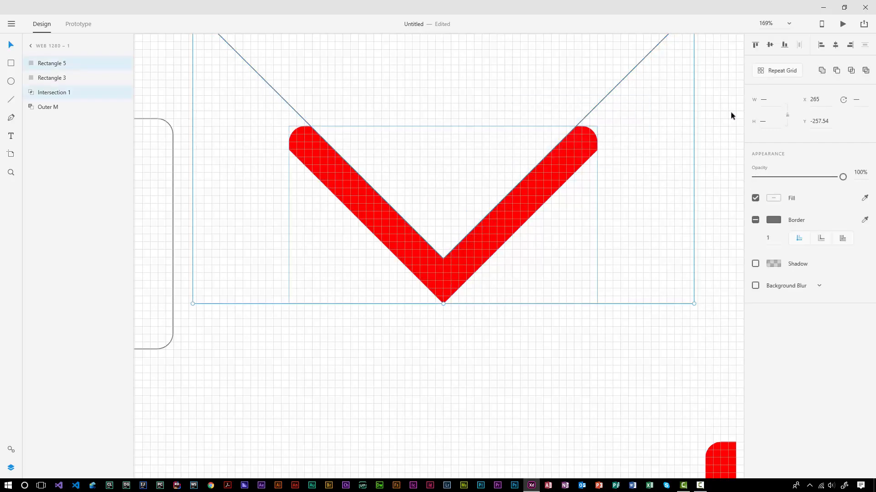
pyautogui.click(836, 71)
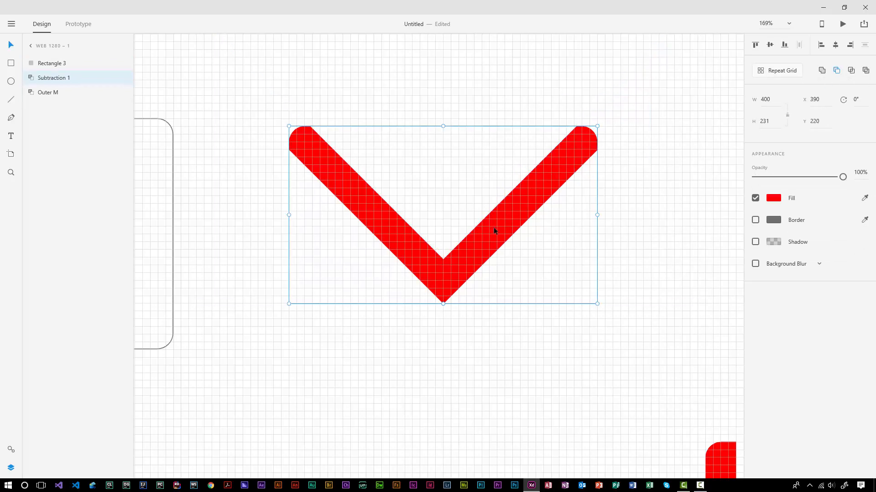
# Step: Rename the V layer 'Inner M' and move Rectangle 3 to the bottom of the stack
pyautogui.doubleClick(48, 78)
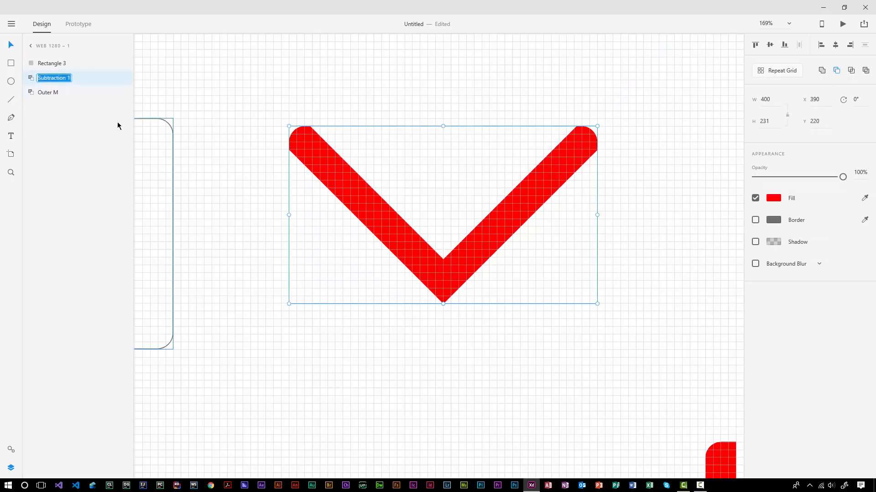
pyautogui.write('Inner M')
pyautogui.press('Return')
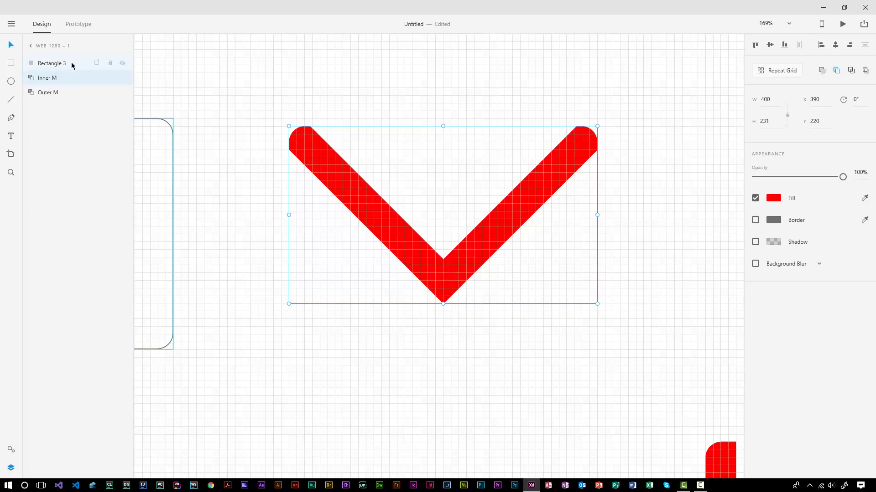
pyautogui.moveTo(71, 65); pyautogui.dragTo(70, 102)
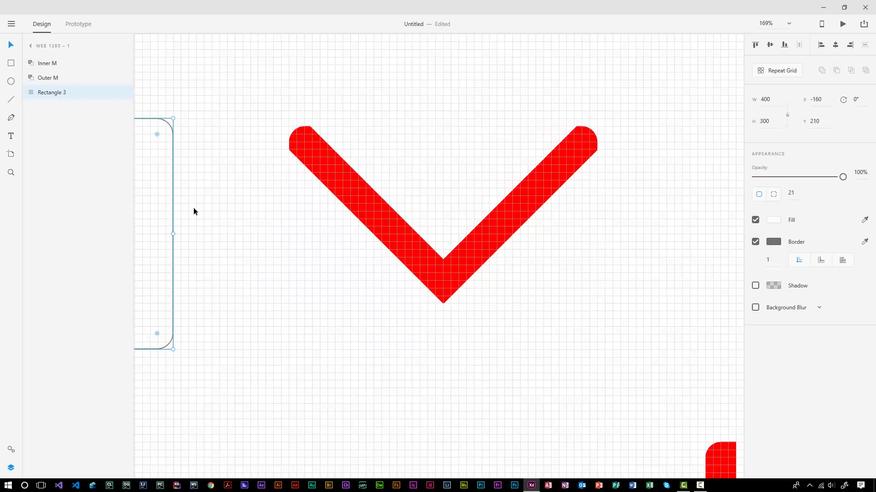
# Step: Place the rounded rectangle and Outer M behind the V and raise Inner M slightly to form the M
pyautogui.moveTo(162, 197); pyautogui.dragTo(587, 205)
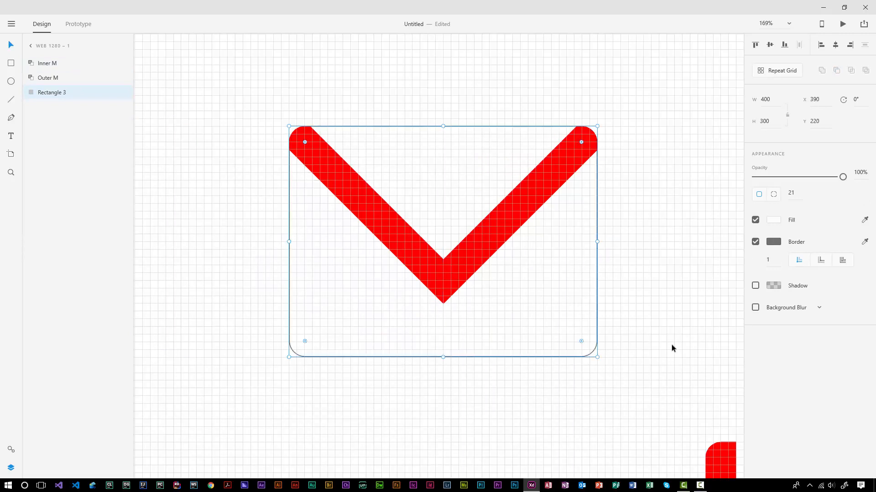
pyautogui.moveTo(729, 457); pyautogui.dragTo(311, 144)
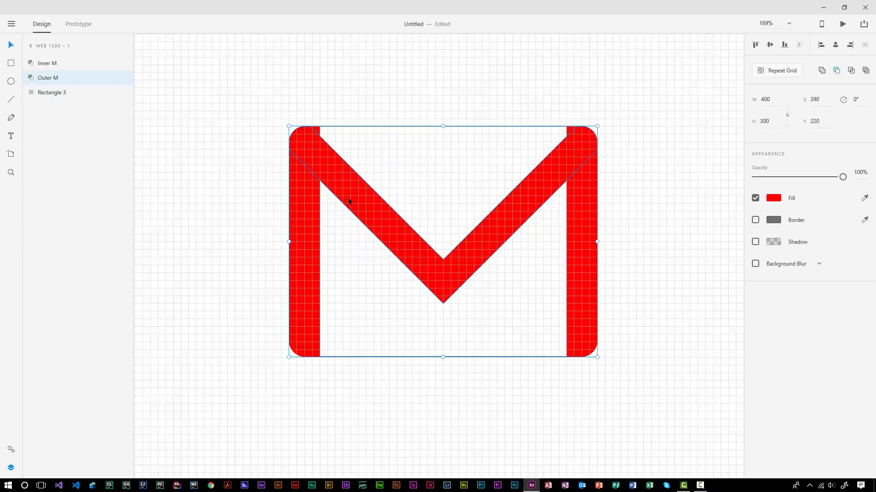
pyautogui.click(442, 275)
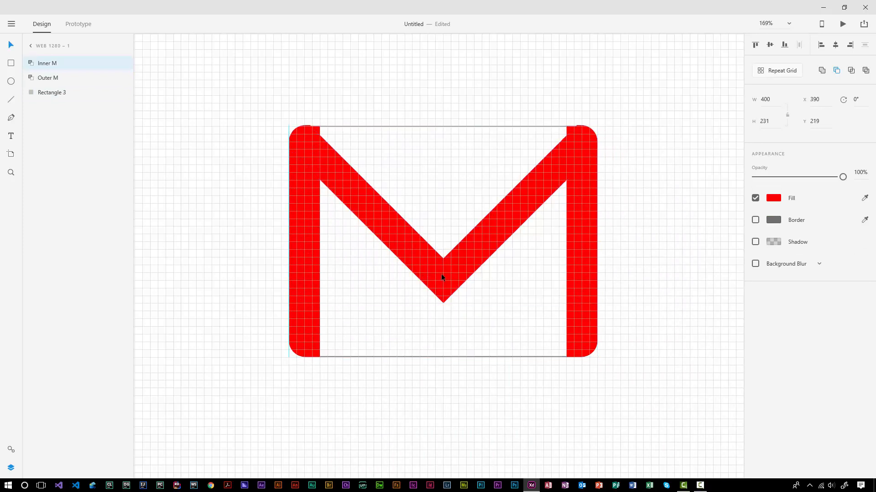
pyautogui.moveTo(441, 274); pyautogui.dragTo(442, 267)
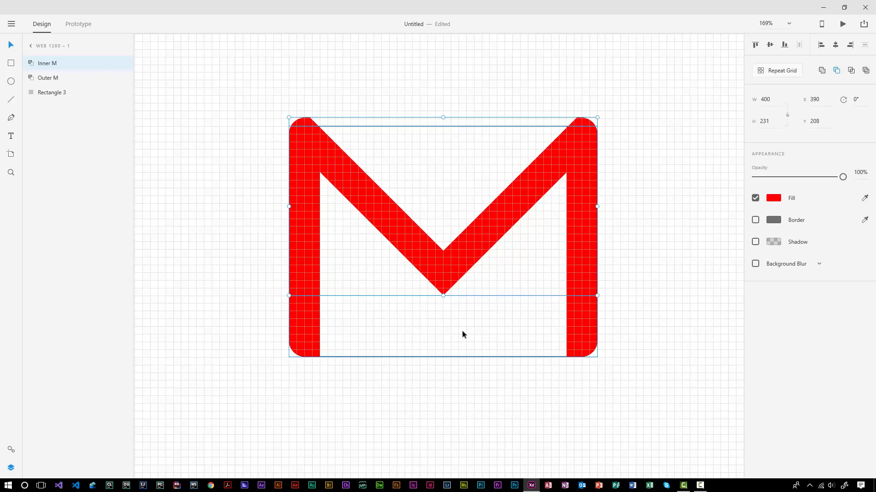
pyautogui.press('Up')
pyautogui.press('Up')
pyautogui.press('Up')
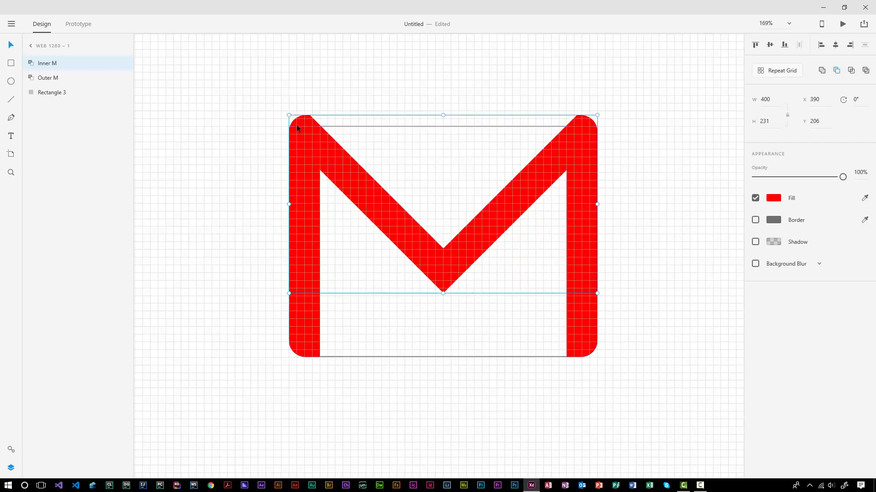
pyautogui.click(417, 329)
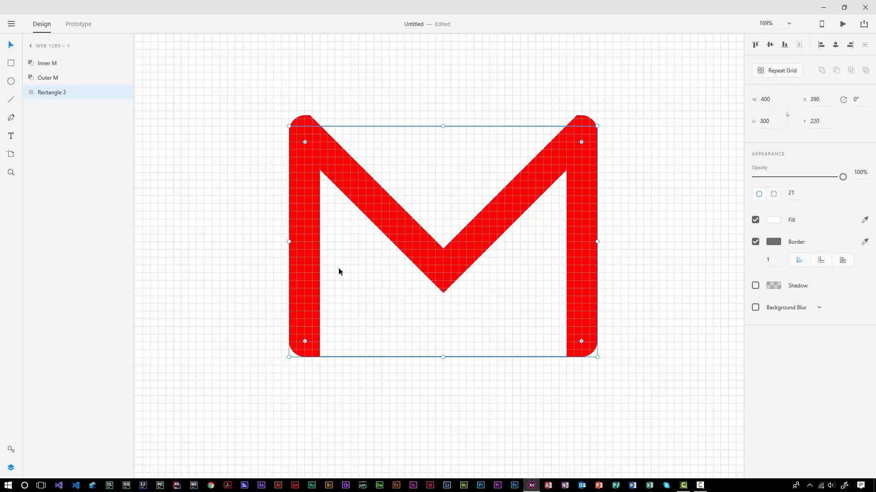
# Step: Move Outer M aside, stack Rectangle 3 above Inner M, and try then undo an intersection
pyautogui.click(311, 282)
pyautogui.moveTo(312, 282); pyautogui.dragTo(3, 390)
pyautogui.moveTo(267, 435); pyautogui.dragTo(229, 428)
pyautogui.click(348, 278)
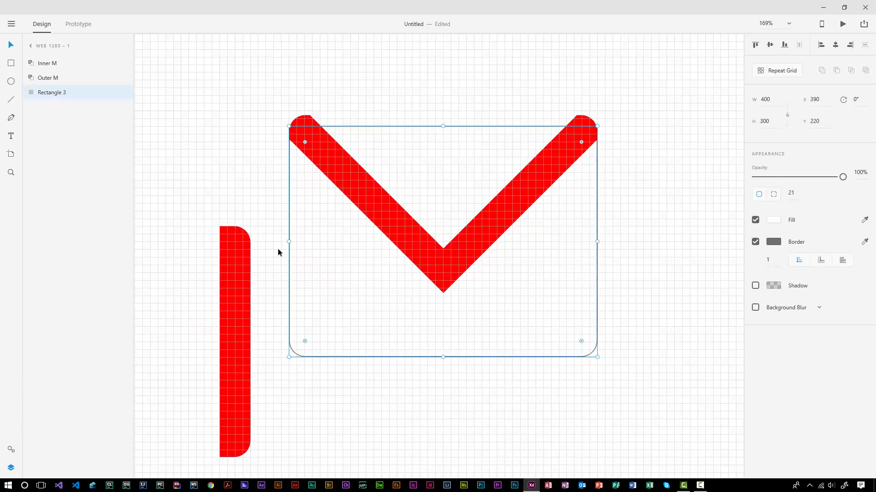
pyautogui.moveTo(58, 94); pyautogui.dragTo(60, 61)
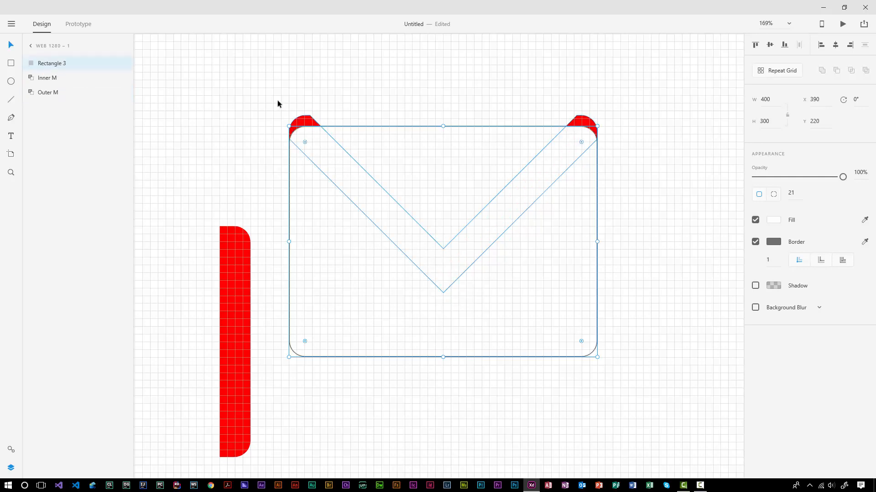
pyautogui.moveTo(260, 90); pyautogui.dragTo(691, 184)
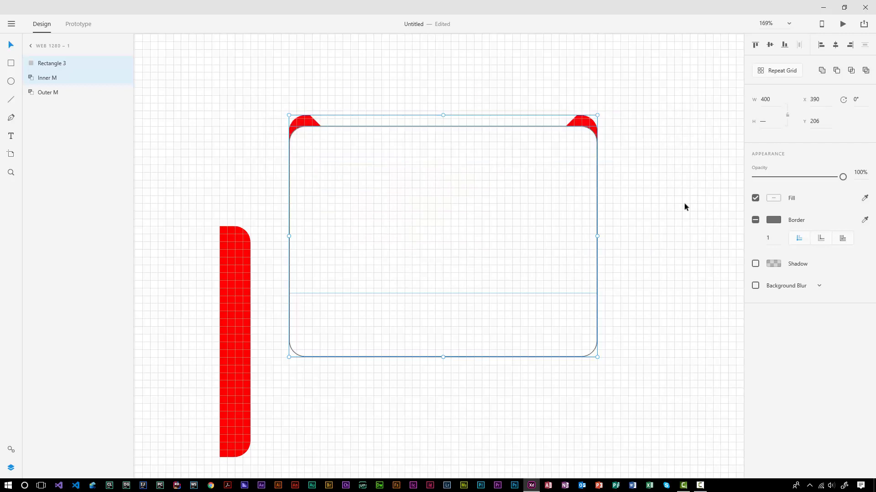
pyautogui.click(851, 71)
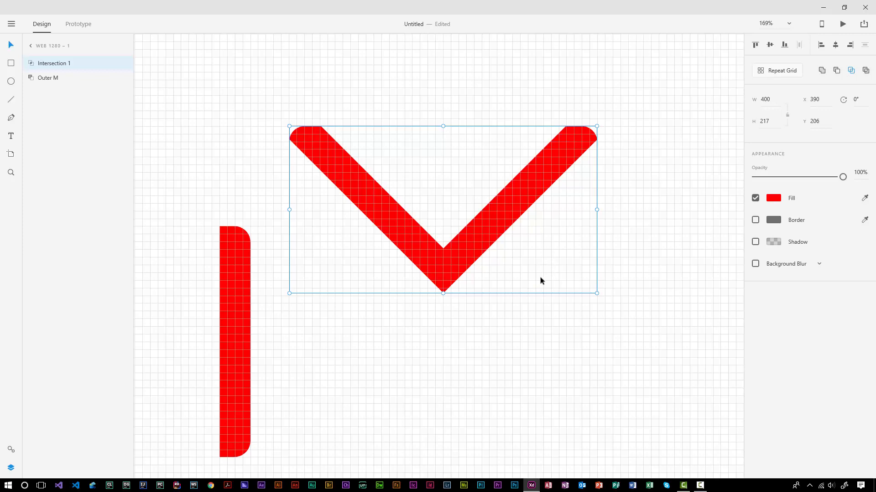
pyautogui.hotkey('ctrl', 'z')
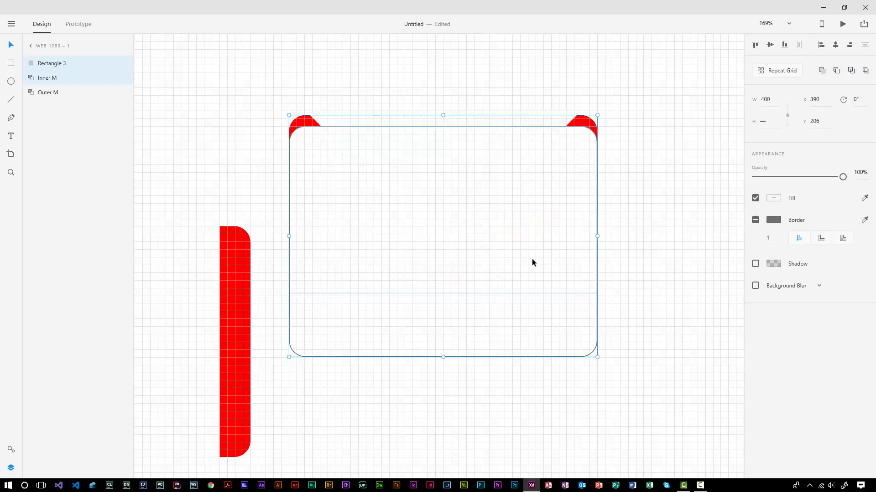
pyautogui.click(568, 410)
pyautogui.click(555, 332)
pyautogui.moveTo(402, 286); pyautogui.dragTo(718, 364)
pyautogui.hotkey('ctrl', 'z')
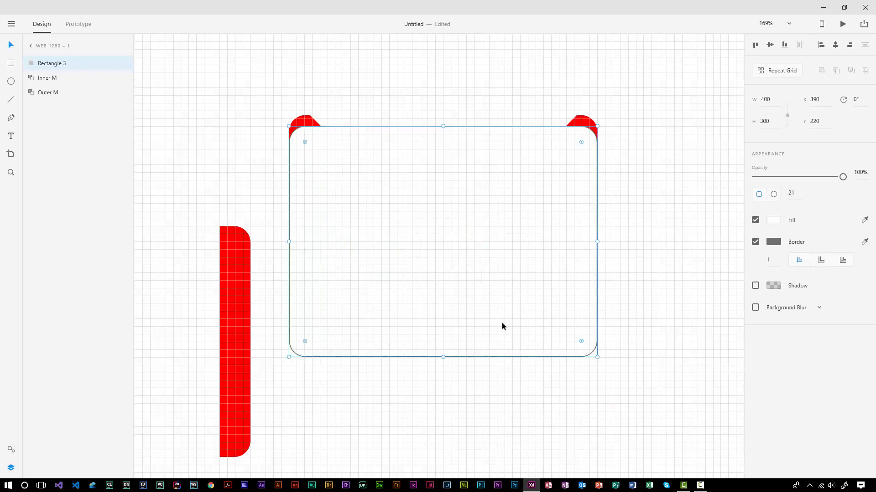
# Step: Duplicate Rectangle 3 as Rectangle 6, intersect Rectangle 3 with Inner M, and bring Rectangle 6 back
pyautogui.hotkey('ctrl', 'd')
pyautogui.moveTo(410, 309); pyautogui.dragTo(766, 419)
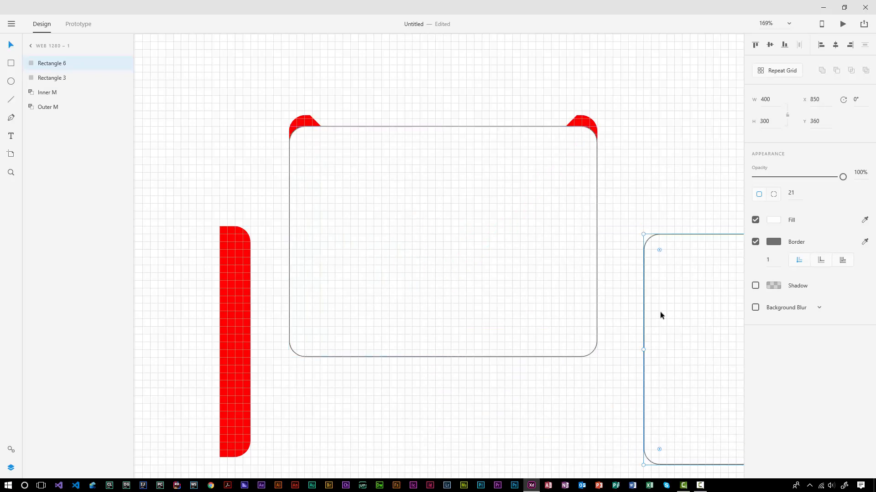
pyautogui.moveTo(636, 175); pyautogui.dragTo(492, 65)
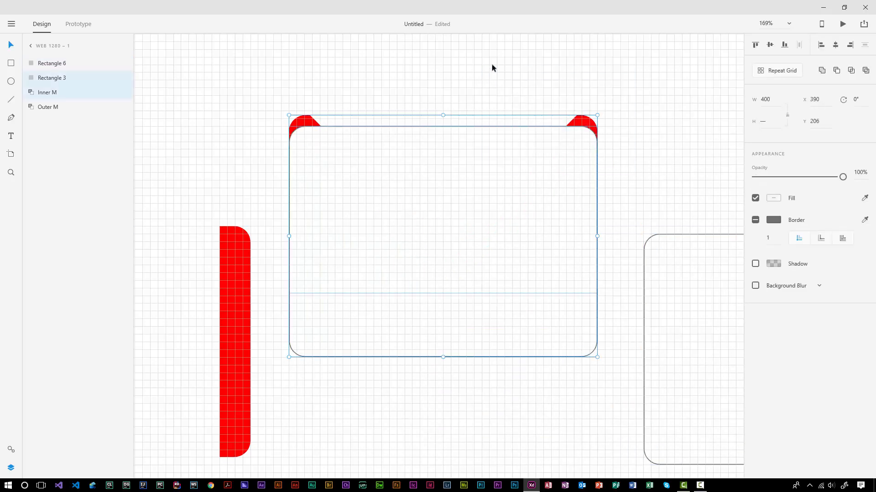
pyautogui.click(851, 72)
pyautogui.click(675, 365)
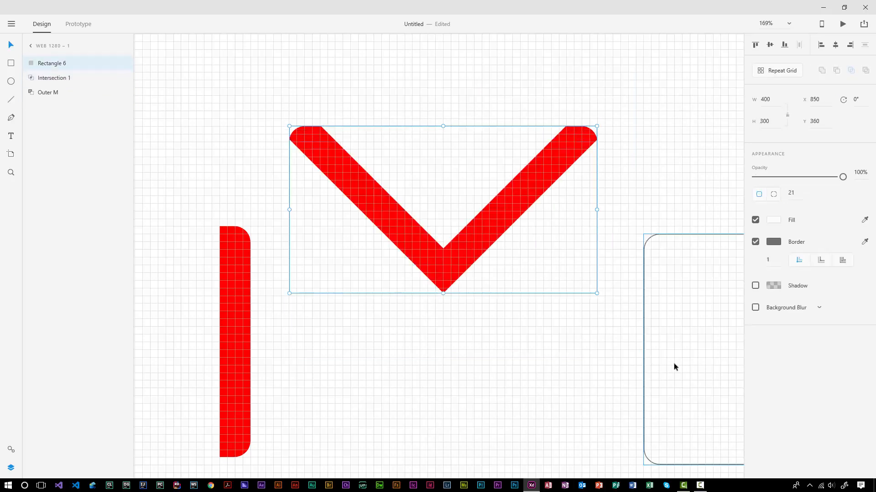
pyautogui.moveTo(675, 365); pyautogui.dragTo(322, 260)
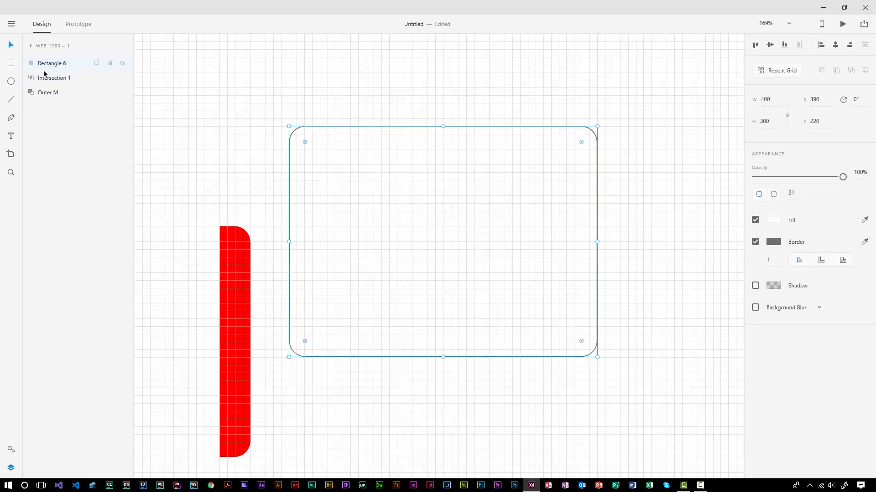
# Step: Rename the intersection 'Inner M', move Rectangle 6 below Outer M, and return Outer M into place
pyautogui.doubleClick(55, 82)
pyautogui.write('Inner M')
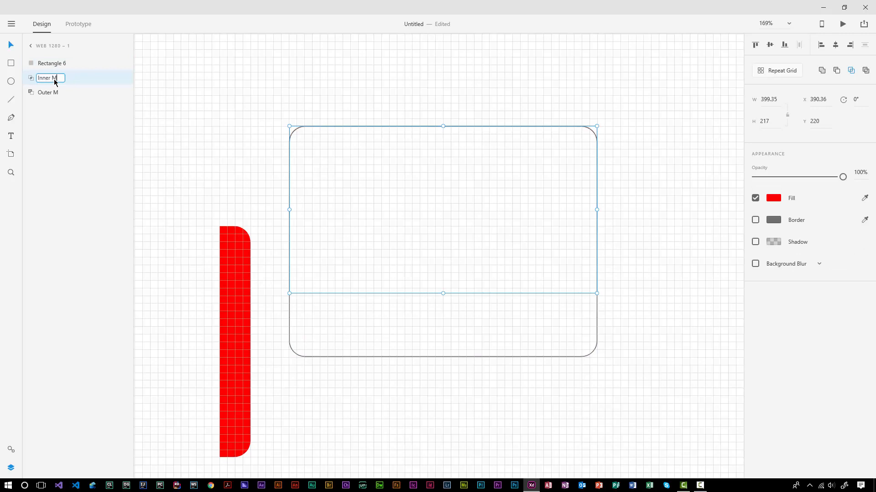
pyautogui.press('Return')
pyautogui.moveTo(55, 64); pyautogui.dragTo(57, 100)
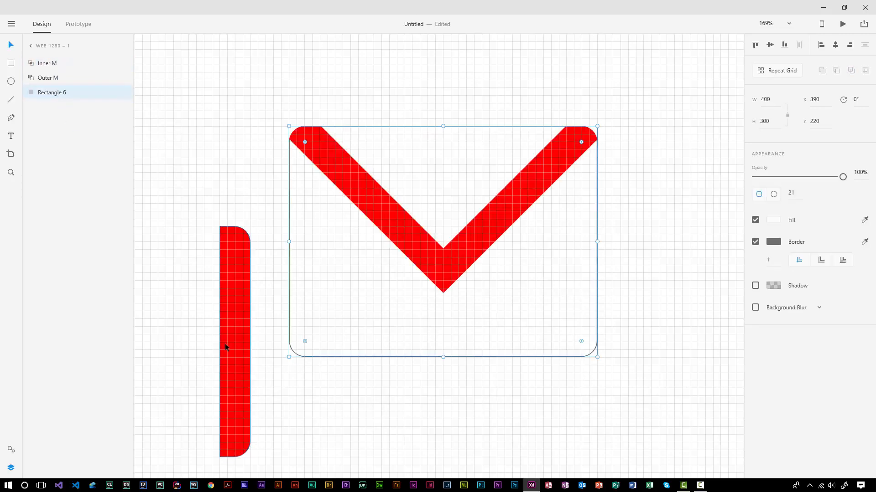
pyautogui.moveTo(230, 343); pyautogui.dragTo(574, 244)
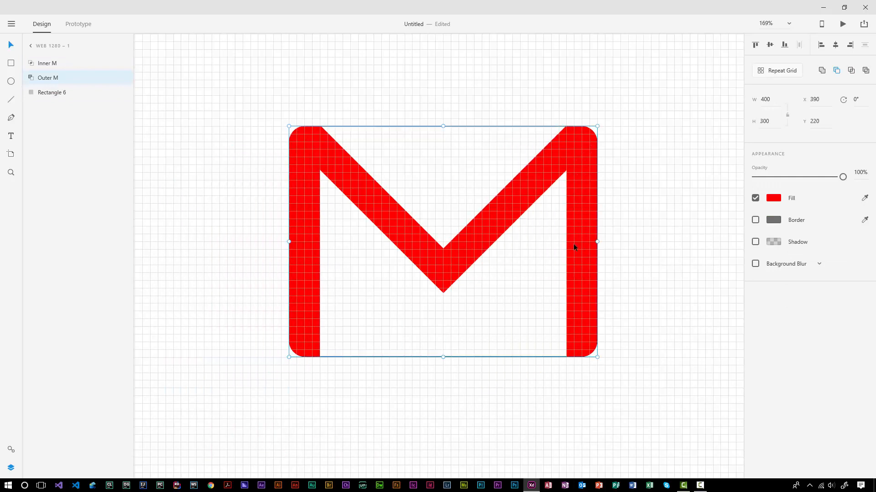
pyautogui.click(150, 422)
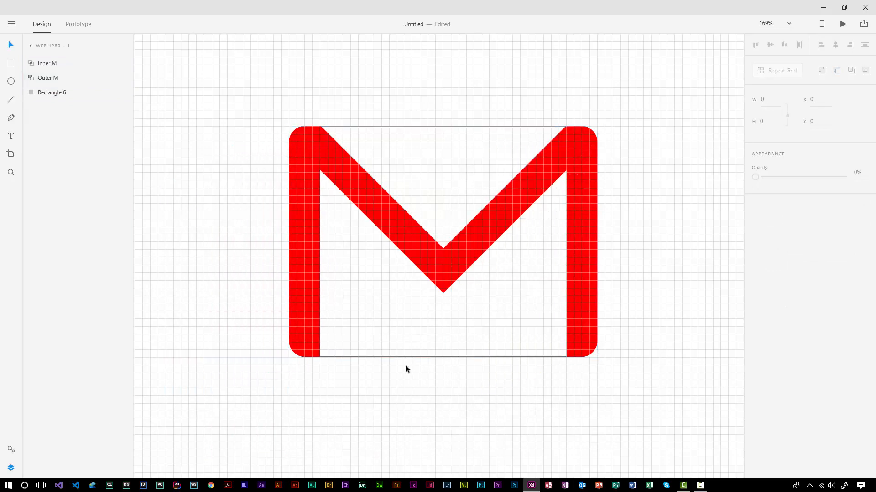
pyautogui.click(412, 321)
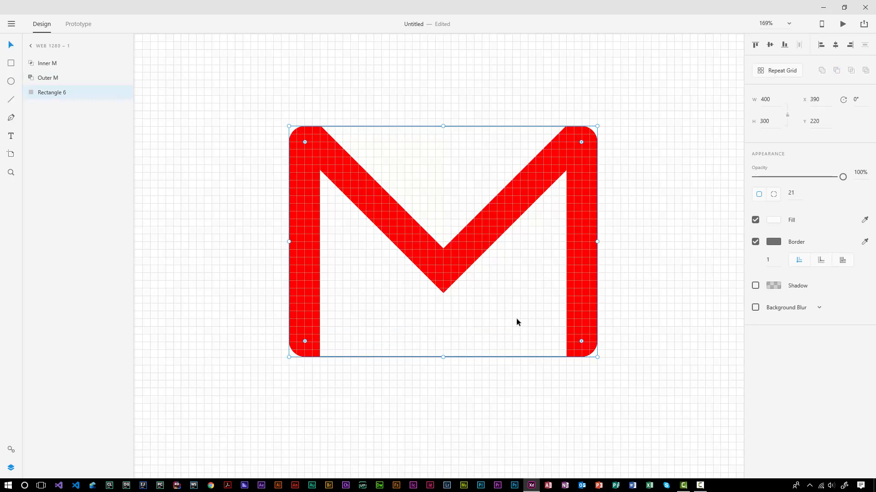
# Step: Resize Rectangle 6 to 200 wide, move it left of the M, and make its right corners sharp
pyautogui.moveTo(517, 319); pyautogui.dragTo(371, 400)
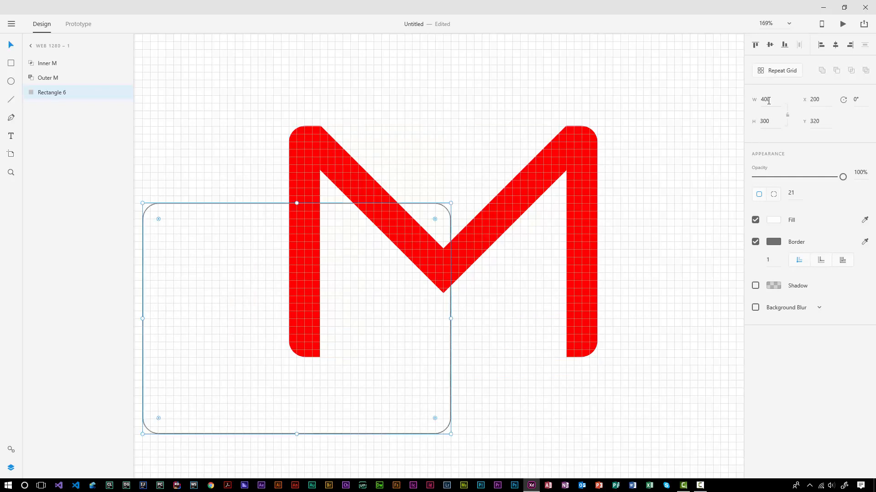
pyautogui.click(769, 100)
pyautogui.write('200')
pyautogui.press('Return')
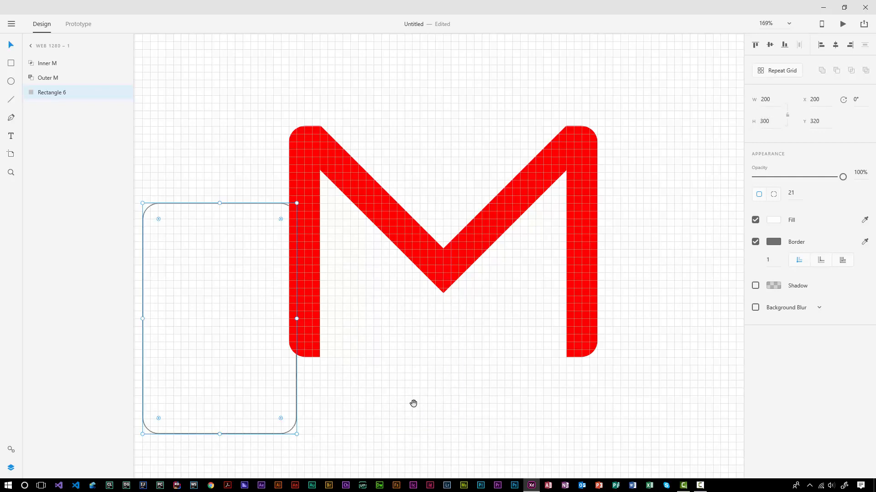
pyautogui.moveTo(413, 404); pyautogui.dragTo(486, 404)
pyautogui.moveTo(278, 373); pyautogui.dragTo(226, 356)
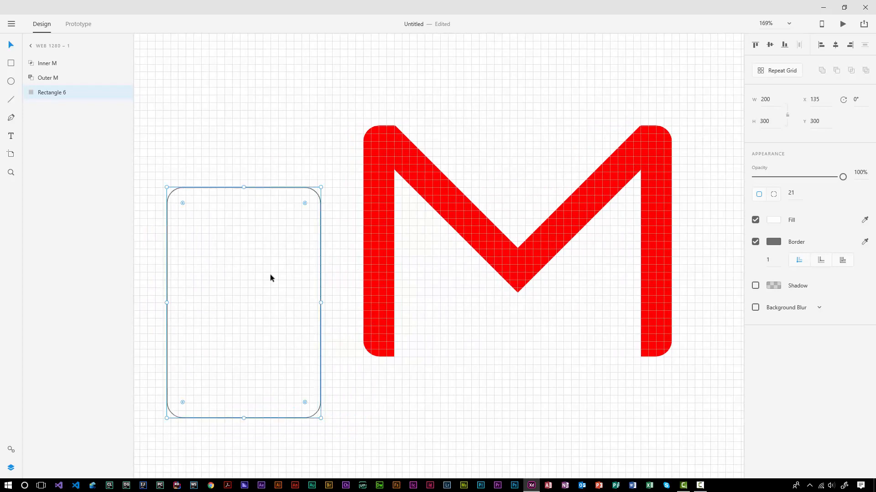
pyautogui.press('alt')
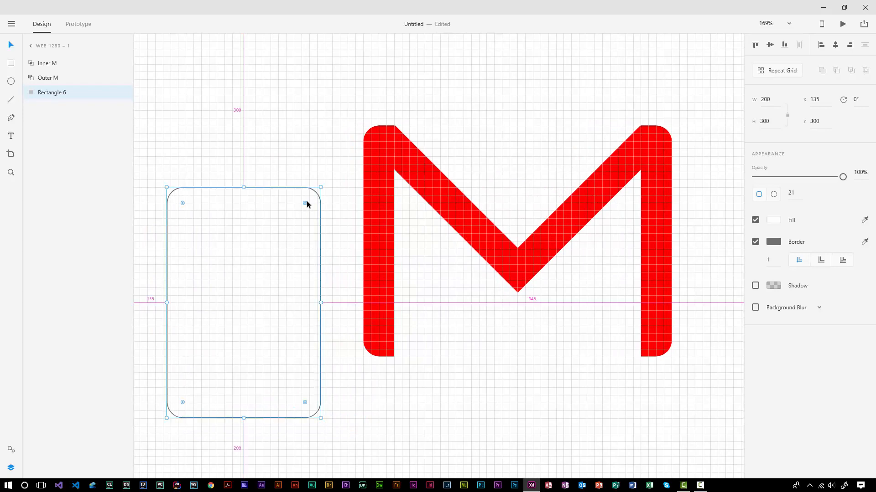
pyautogui.moveTo(305, 203); pyautogui.dragTo(328, 221)
pyautogui.moveTo(305, 402); pyautogui.dragTo(335, 436)
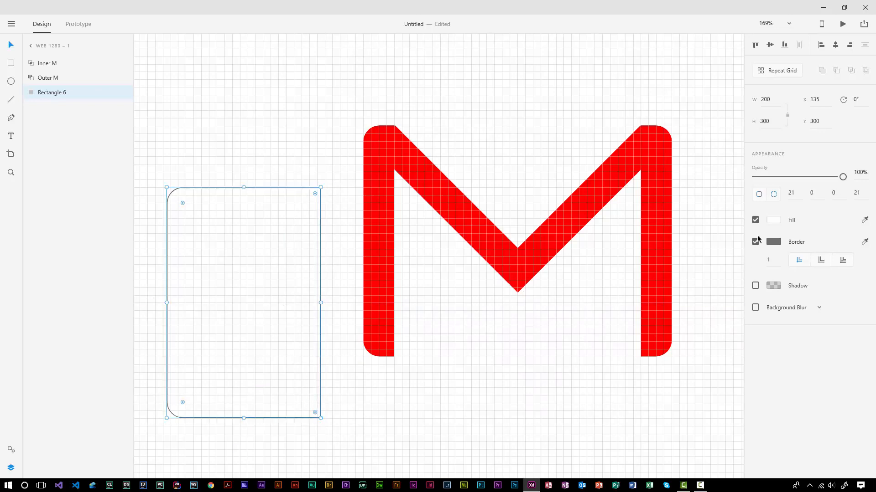
# Step: Fill the rectangle light blue #E6F3FF, remove its border, and duplicate it
pyautogui.click(773, 221)
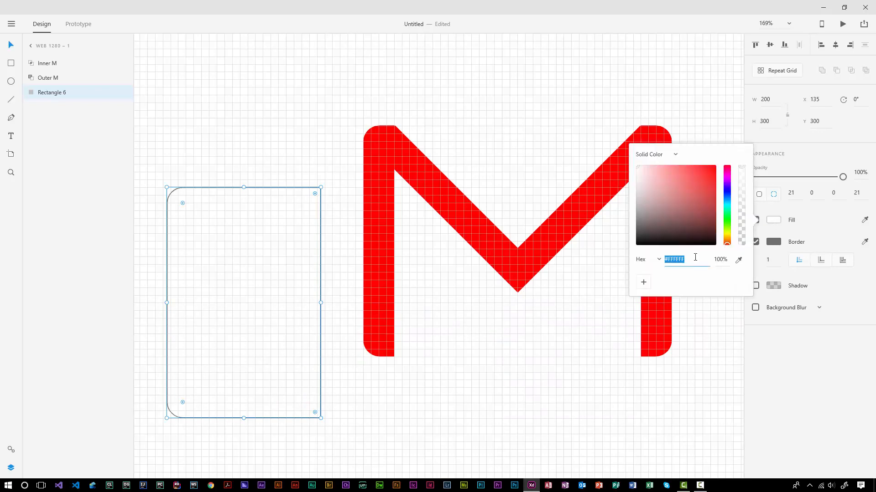
pyautogui.write('e6f3ff')
pyautogui.press('Return')
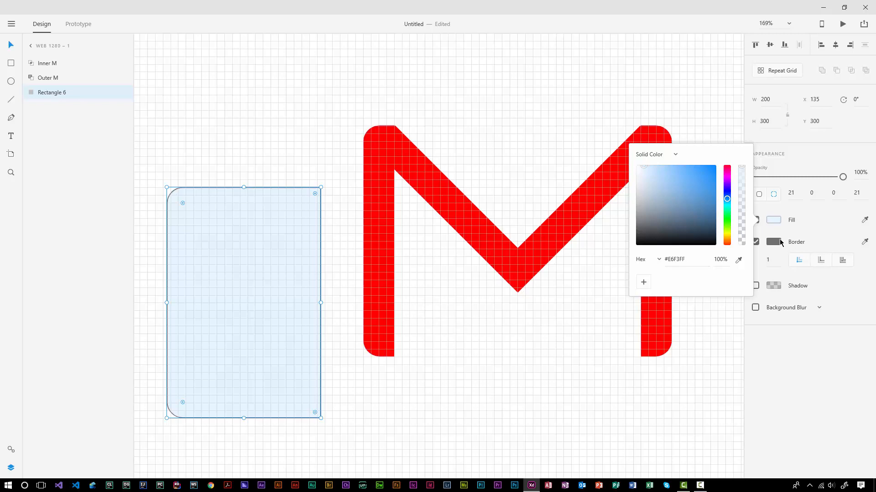
pyautogui.click(770, 242)
pyautogui.click(762, 253)
pyautogui.click(755, 242)
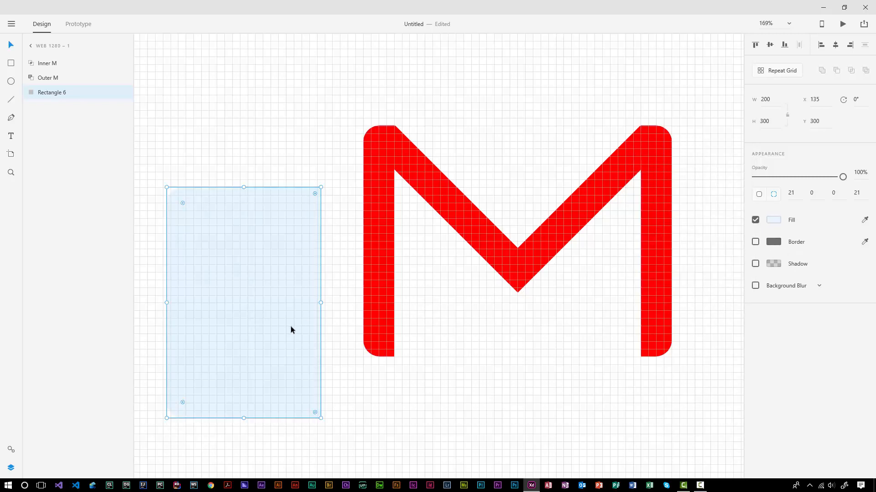
pyautogui.hotkey('ctrl', 'd')
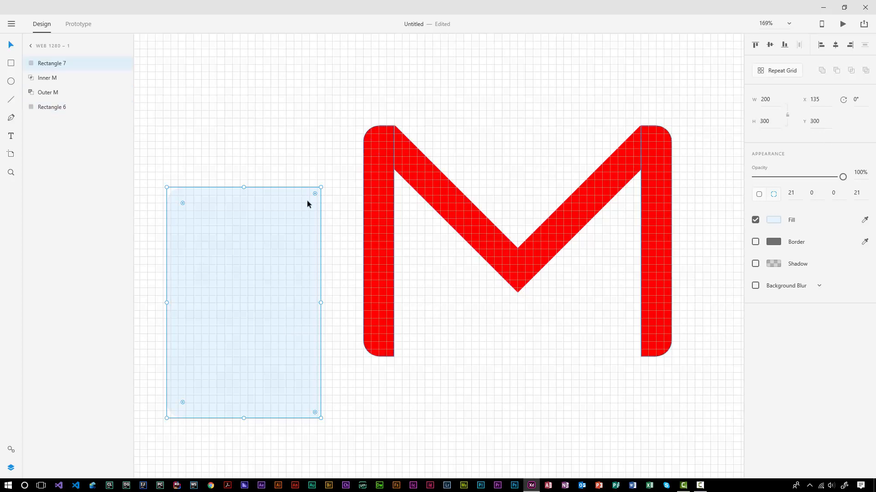
# Step: Rotate the copied Rectangle 7 by 180° and move it to the right
pyautogui.click(861, 101)
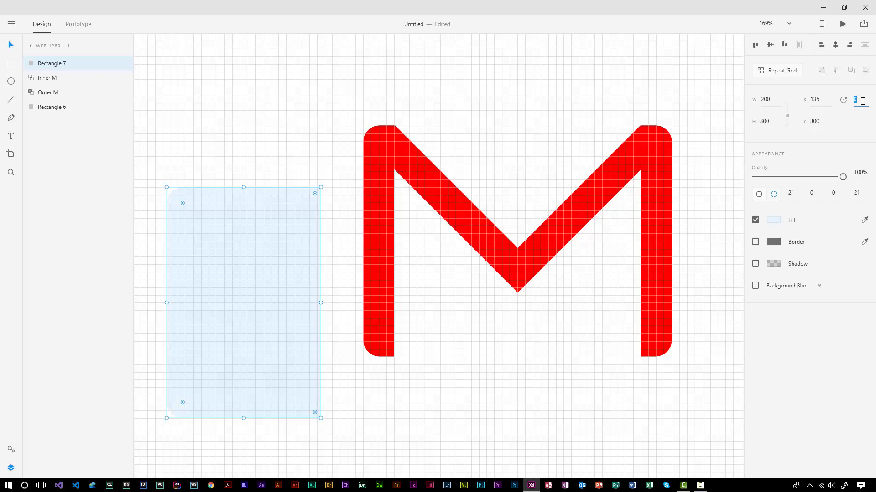
pyautogui.write('180')
pyautogui.moveTo(220, 313); pyautogui.dragTo(374, 315)
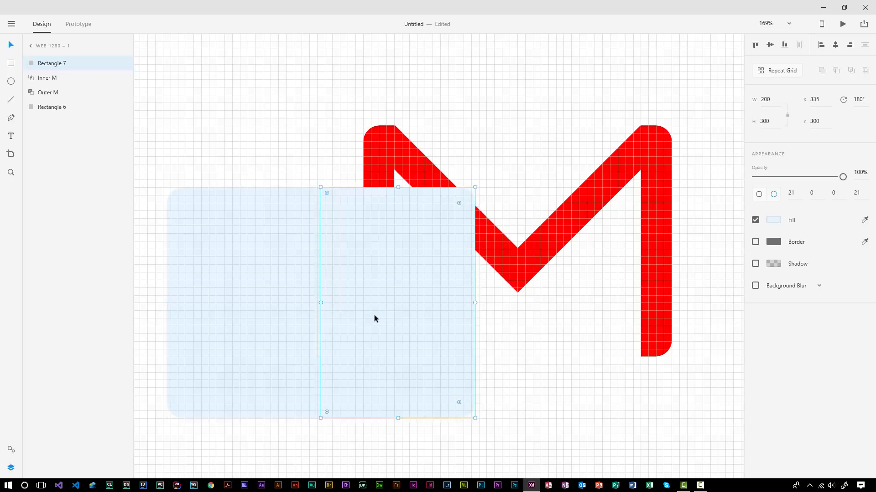
pyautogui.click(526, 396)
pyautogui.click(443, 388)
# Step: Fill Rectangle 7 with light blue #E5F1FC
pyautogui.click(772, 220)
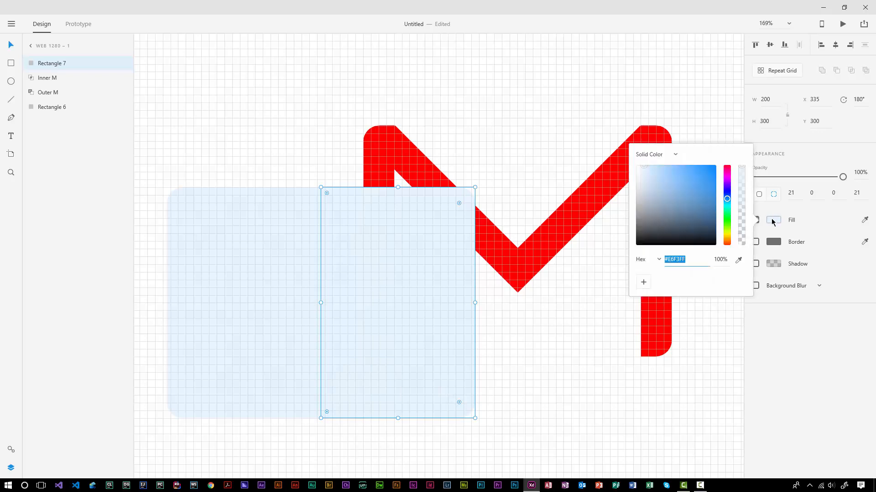
pyautogui.write('e5f1fc')
pyautogui.press('Return')
pyautogui.click(394, 441)
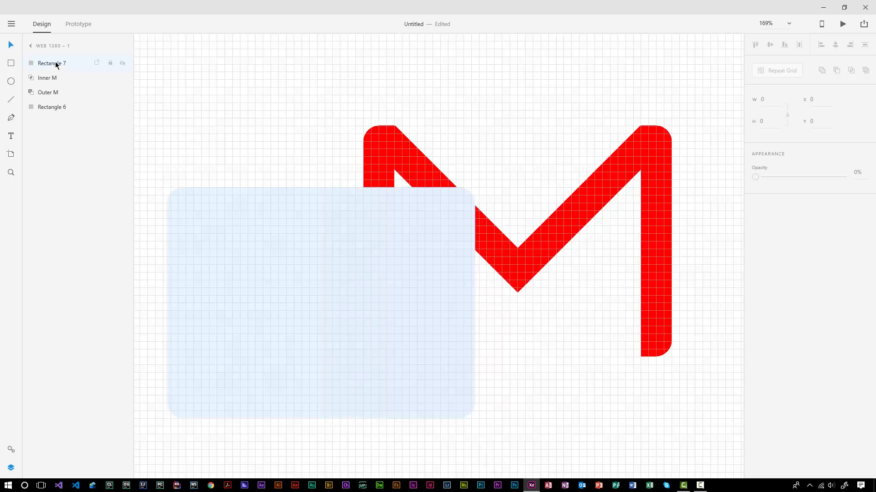
# Step: Send Rectangle 7 behind the M and position both panels under the M's halves
pyautogui.moveTo(56, 64); pyautogui.dragTo(57, 121)
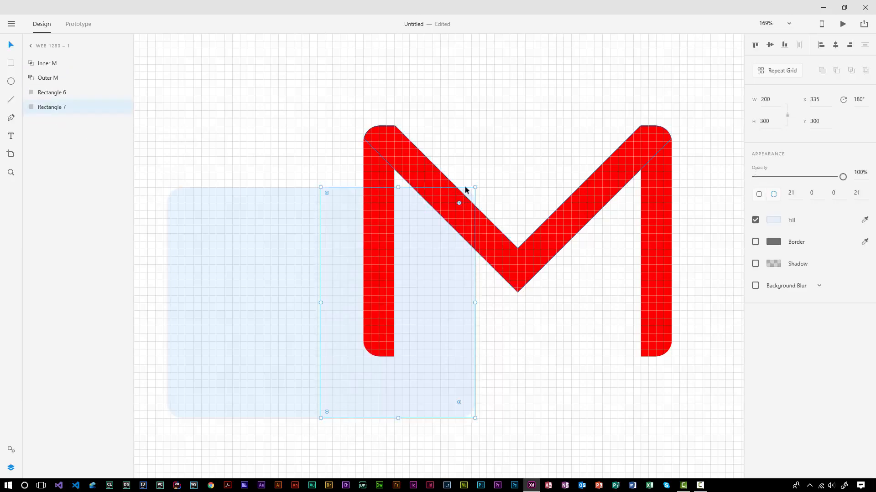
pyautogui.moveTo(225, 260); pyautogui.dragTo(409, 196)
pyautogui.moveTo(412, 365)
pyautogui.mouseDown()
pyautogui.moveTo(487, 388)
pyautogui.moveTo(569, 313)
pyautogui.moveTo(551, 312)
pyautogui.mouseUp()
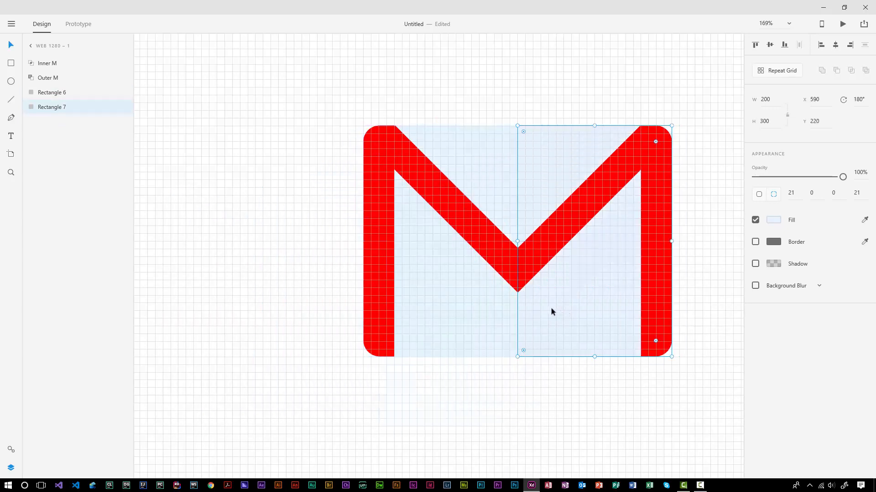
pyautogui.click(463, 463)
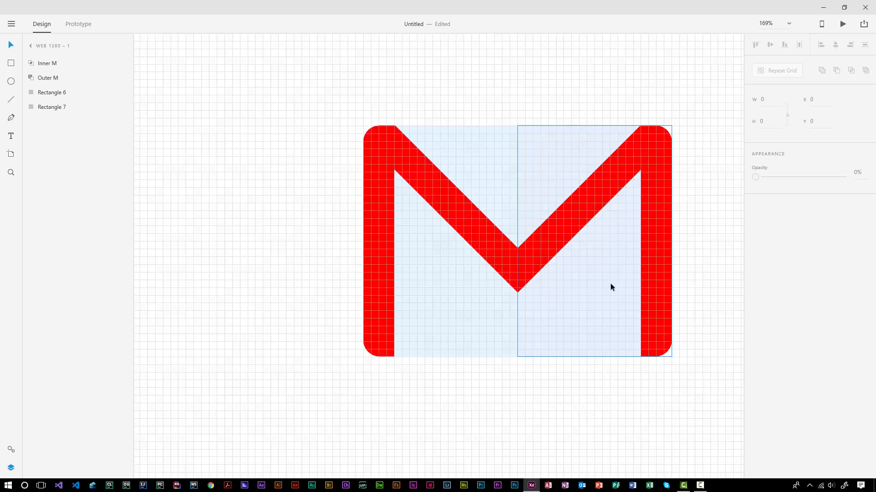
pyautogui.click(595, 334)
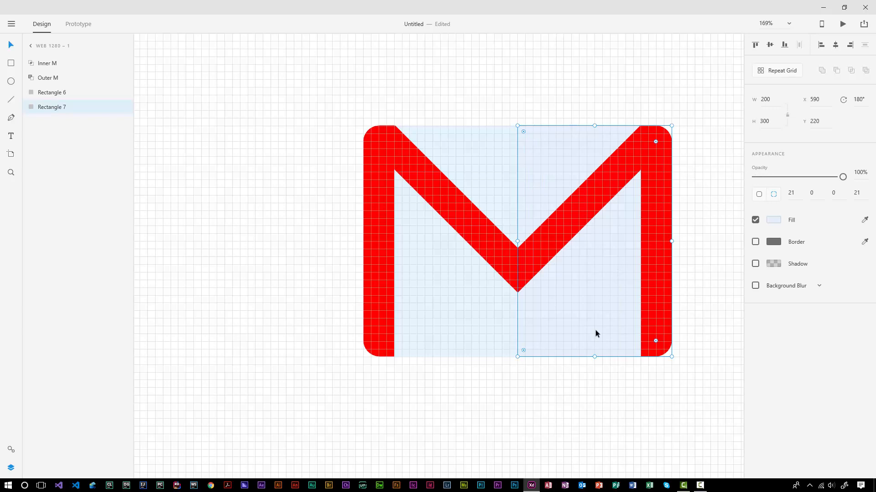
# Step: Duplicate the right-half panel, fill it black and set its opacity to 10%
pyautogui.hotkey('ctrl', 'v')
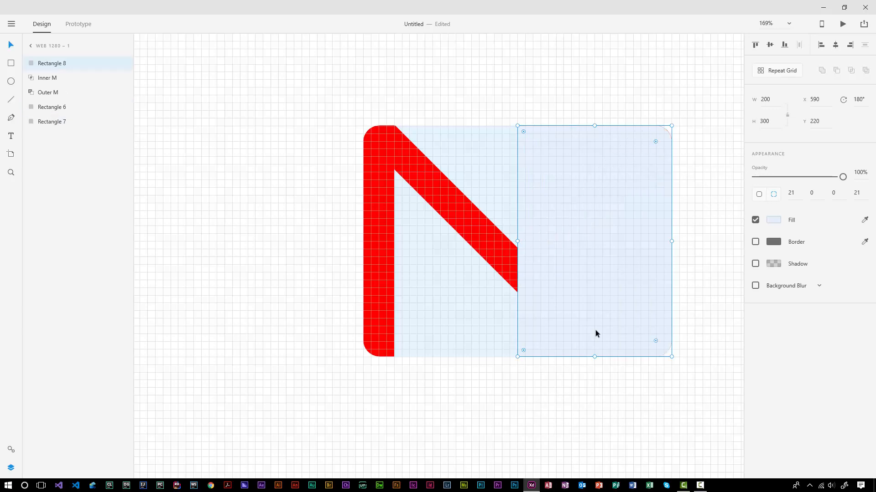
pyautogui.click(774, 220)
pyautogui.click(703, 208)
pyautogui.moveTo(703, 209); pyautogui.dragTo(600, 274)
pyautogui.click(601, 382)
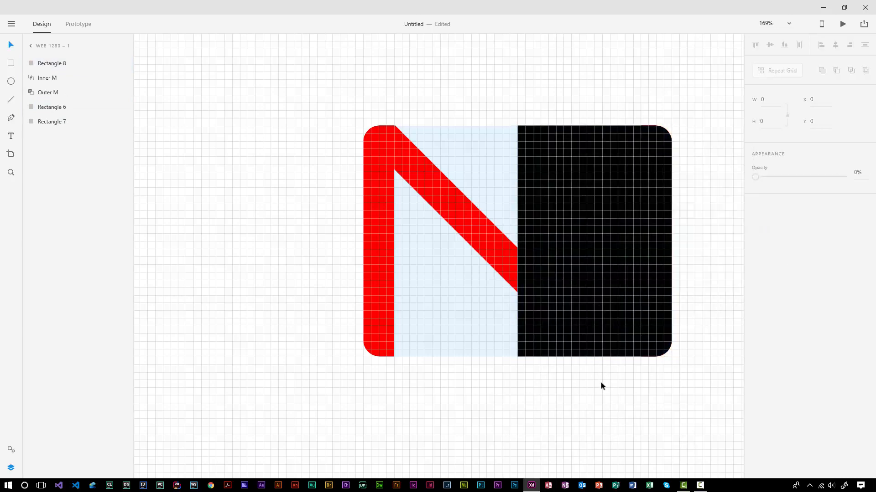
pyautogui.click(647, 310)
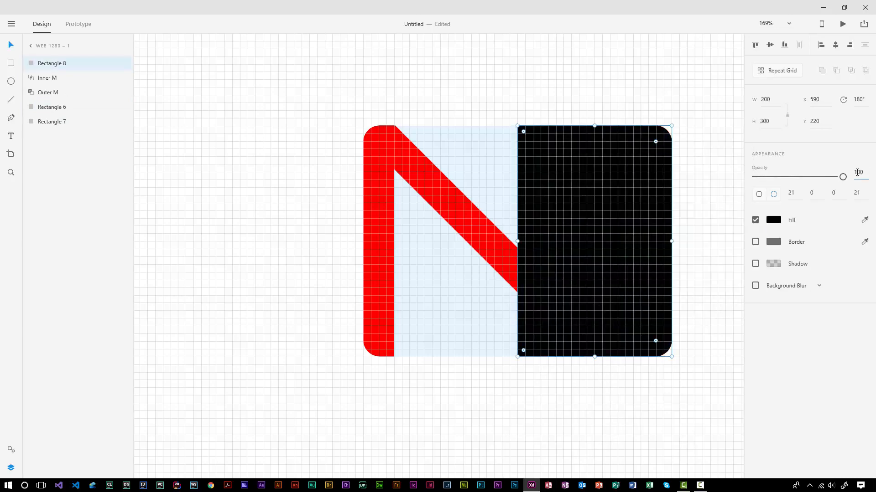
pyautogui.click(857, 172)
pyautogui.write('10')
pyautogui.press('Return')
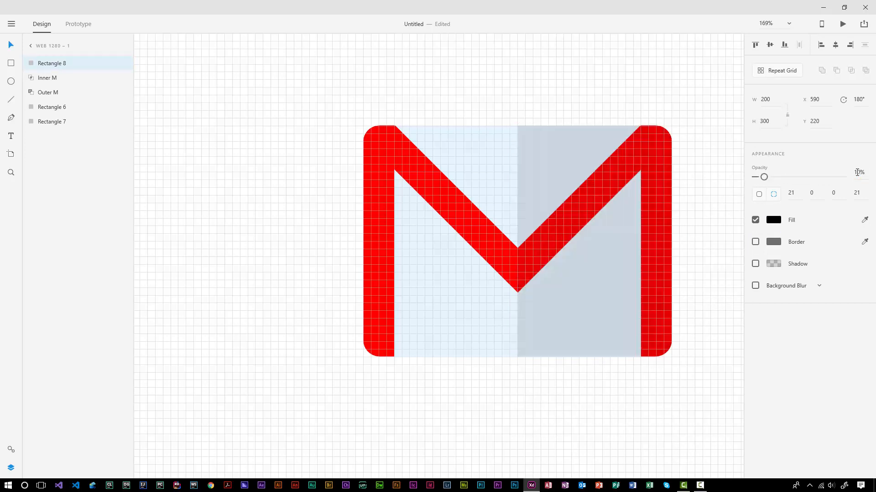
pyautogui.click(691, 263)
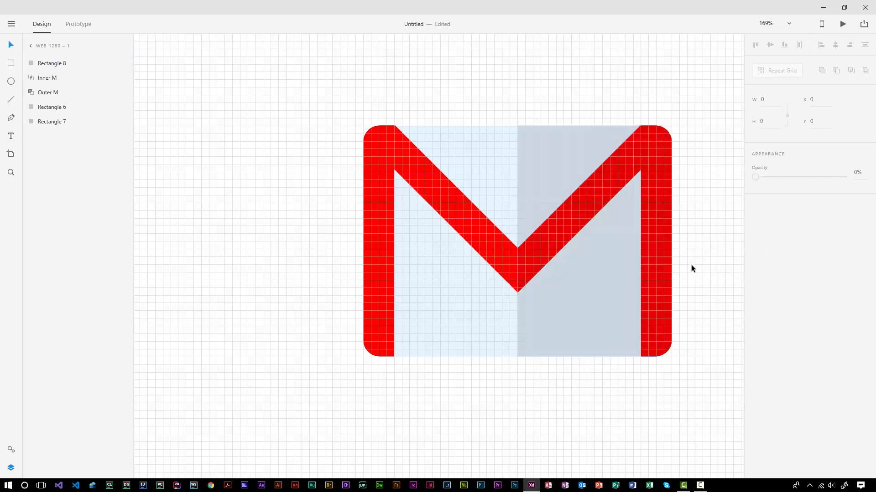
# Step: Hide the square grid and center the logo on the canvas
pyautogui.rightClick(701, 319)
pyautogui.click(724, 393)
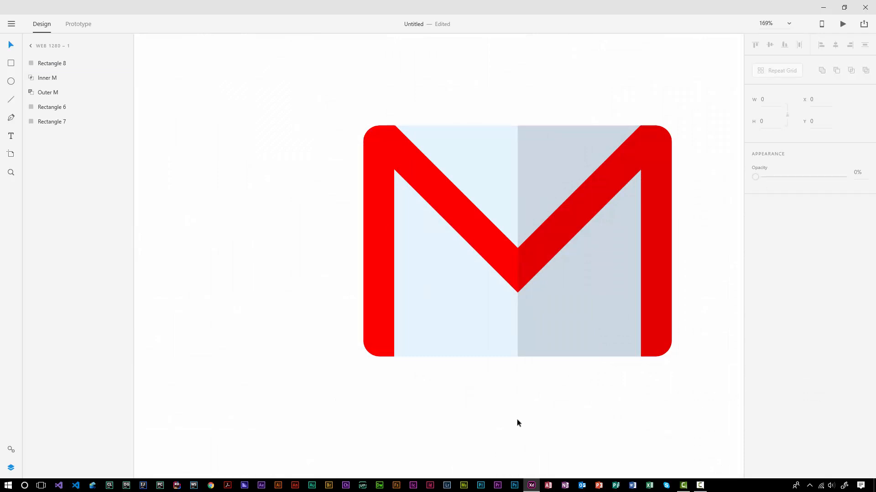
pyautogui.moveTo(484, 419); pyautogui.dragTo(420, 417)
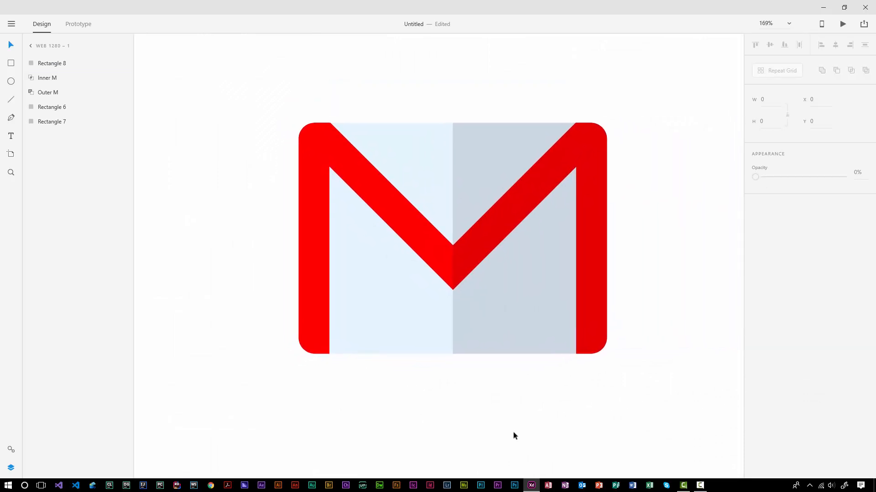